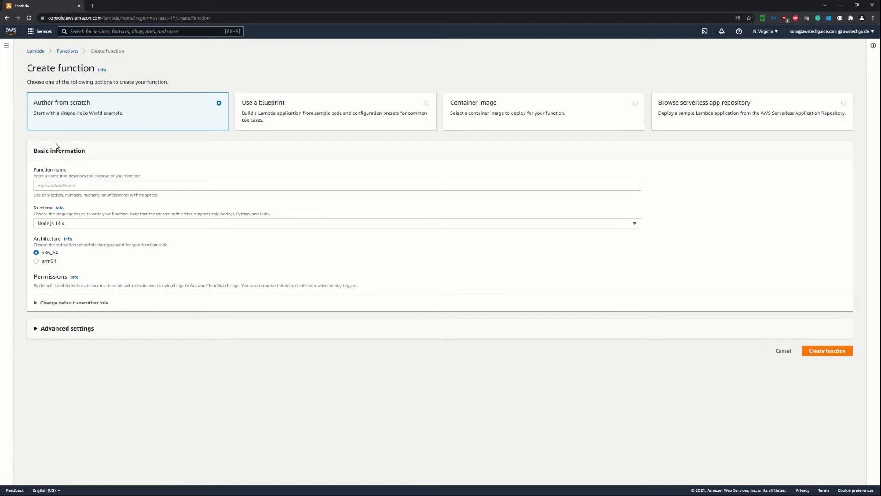
# Step: Create a from-scratch function named pandas-test with the Python 3.9 runtime, keeping the default execution role option
pyautogui.click(52, 187)
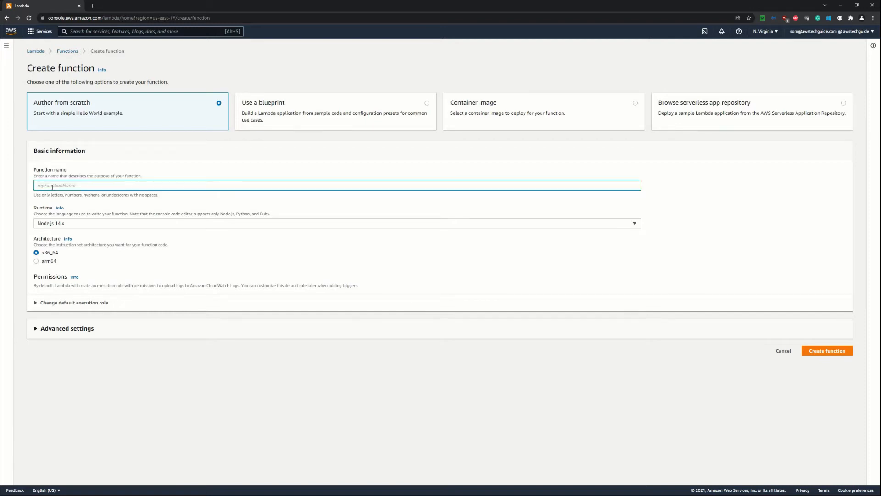
pyautogui.write('pandas-test')
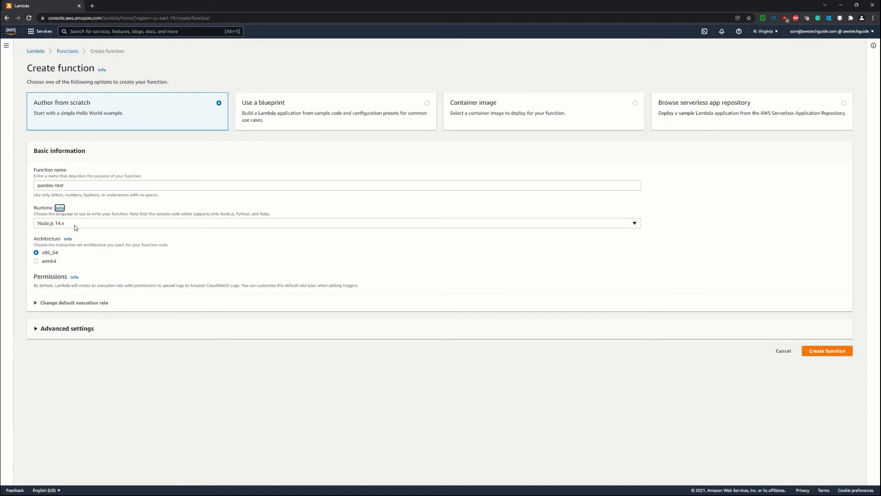
pyautogui.click(74, 223)
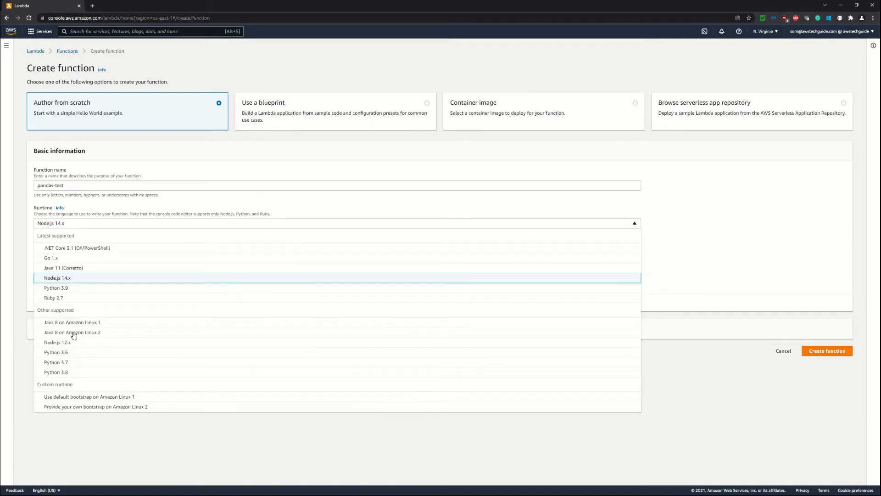
pyautogui.click(70, 289)
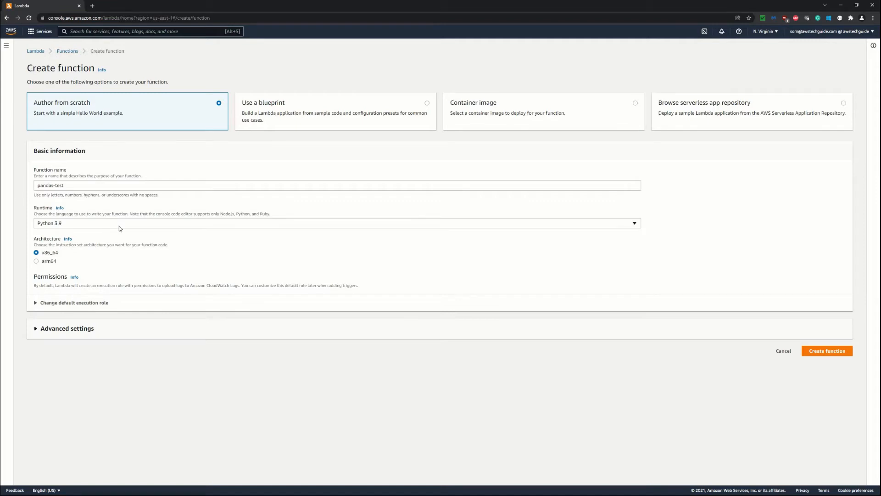
pyautogui.click(66, 304)
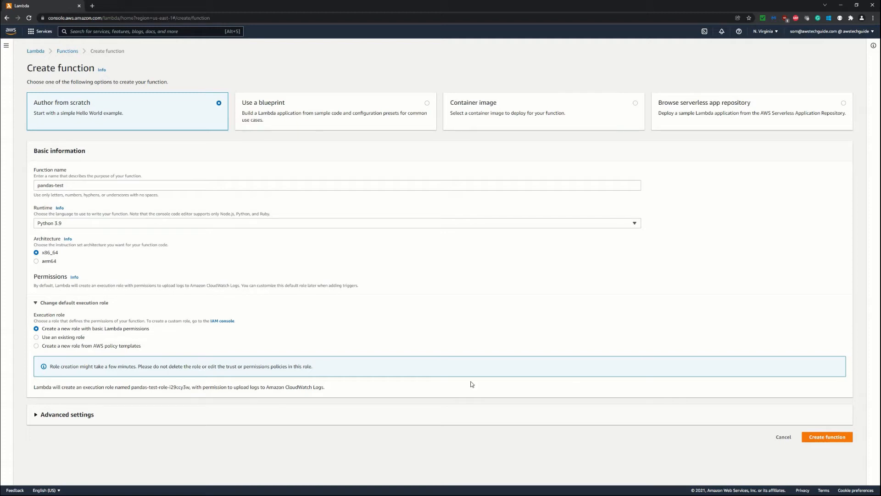
pyautogui.click(824, 438)
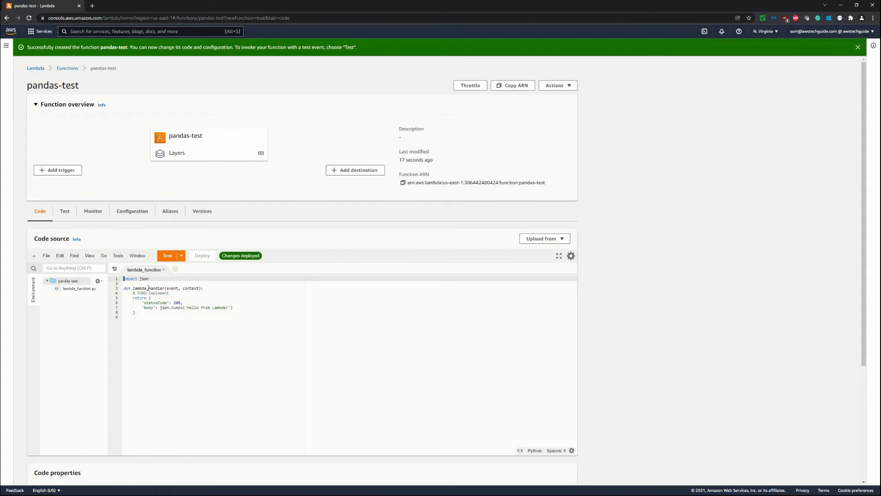
# Step: Add "import pandas" below the json import in the lambda_function code and deploy the change
pyautogui.click(153, 278)
pyautogui.press('Return')
pyautogui.write('import ')
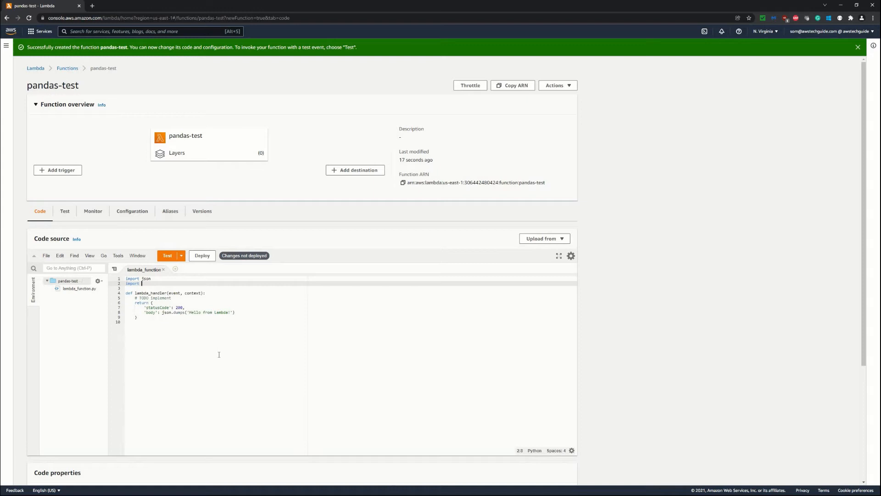
pyautogui.write('pandas')
pyautogui.click(228, 302)
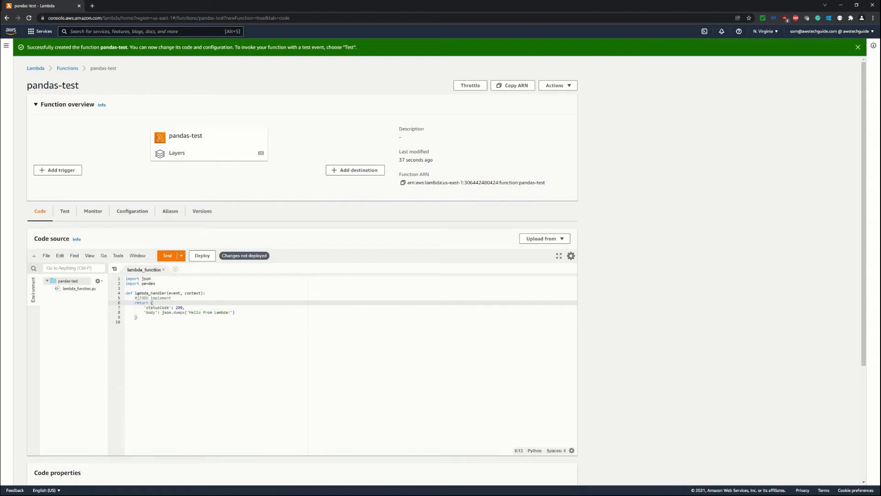
pyautogui.doubleClick(149, 283)
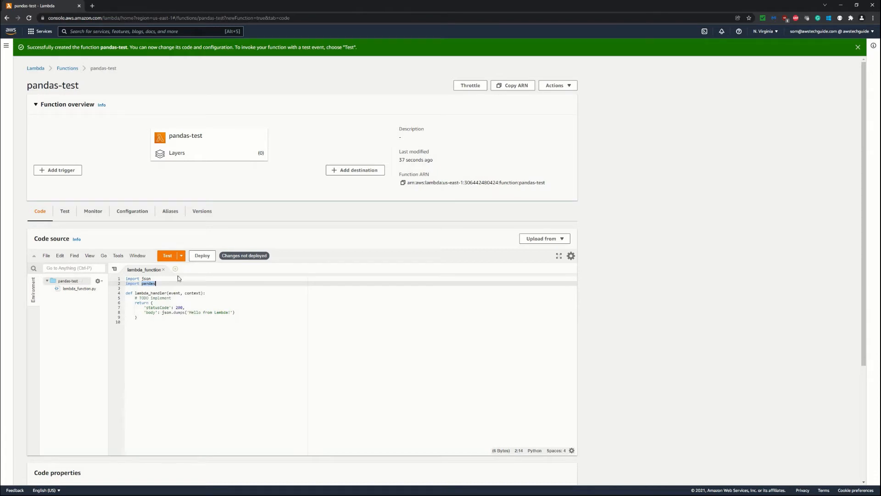
pyautogui.click(203, 257)
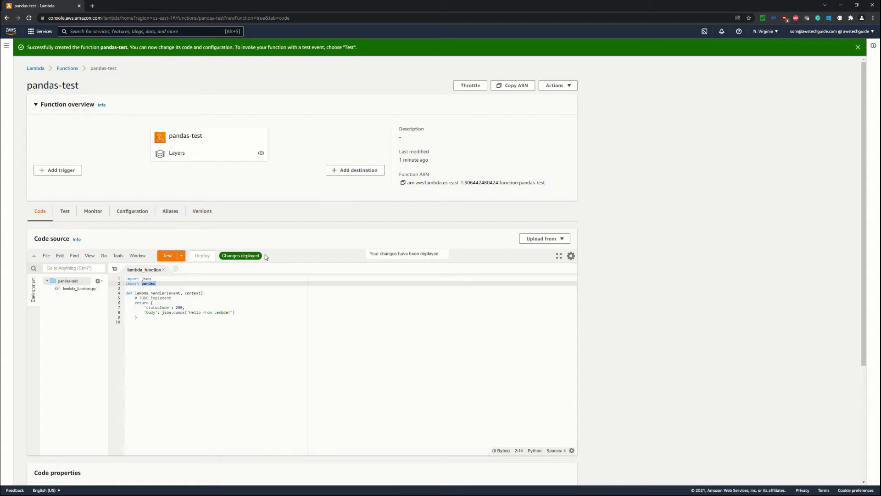
# Step: Create a test event named test-pandas from the hello-world template for the function
pyautogui.click(167, 257)
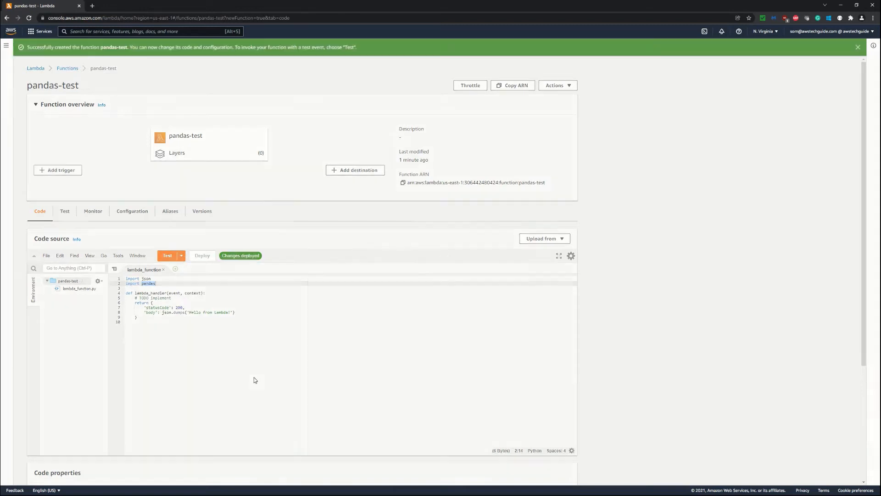
pyautogui.click(336, 167)
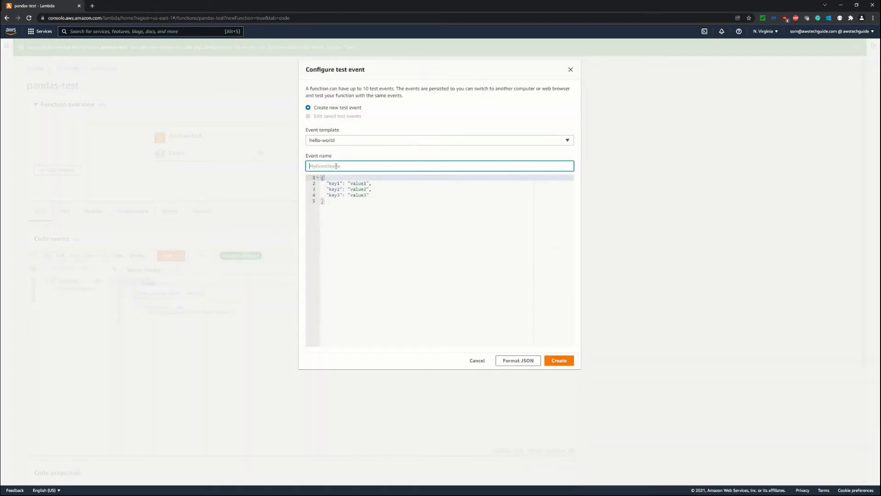
pyautogui.write('test-pandas')
pyautogui.click(561, 361)
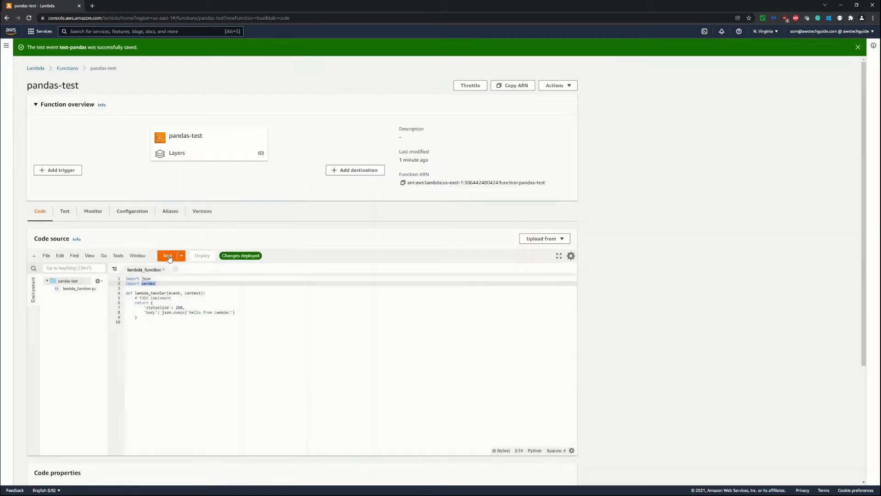
# Step: Run the test-pandas event, examine the response in the execution results, and return to the function code
pyautogui.click(168, 256)
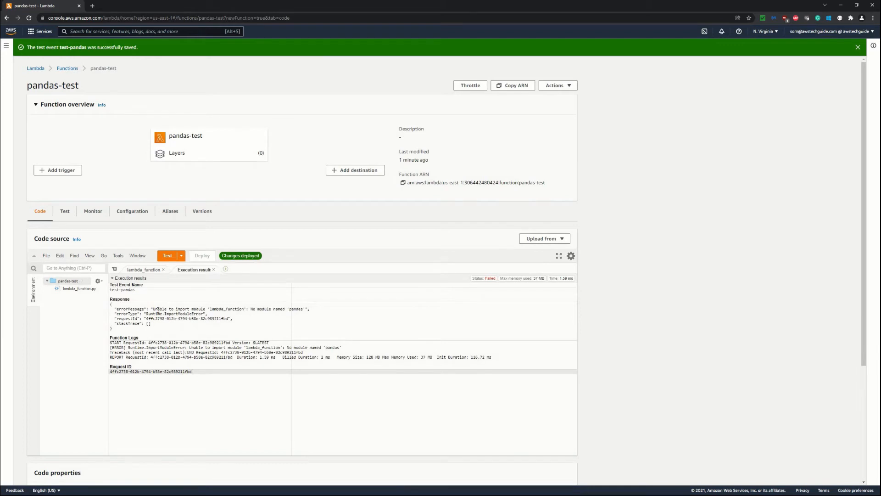
pyautogui.moveTo(157, 310); pyautogui.dragTo(300, 315)
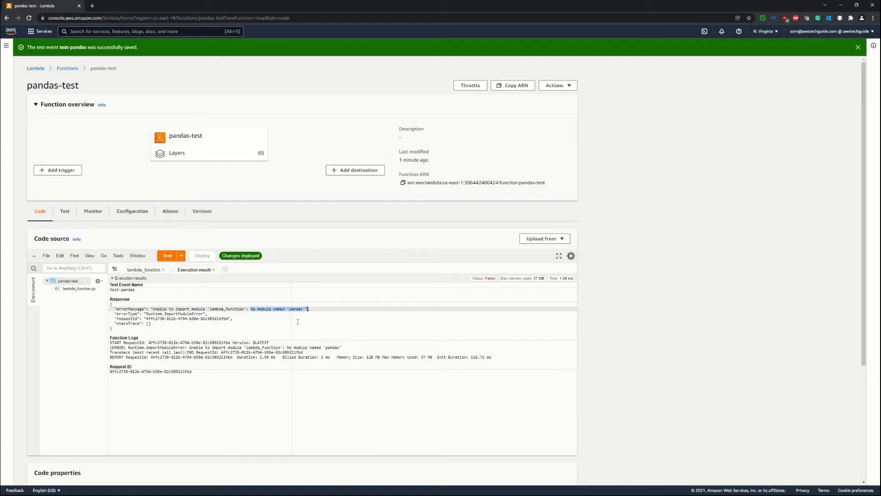
pyautogui.click(147, 270)
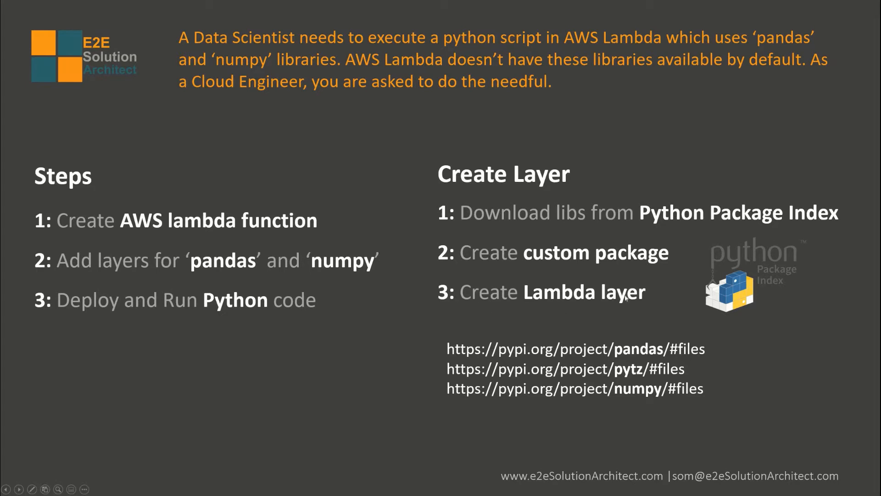
# Step: Switch to the PyPI site in the browser, search for pandas, and open the download files of pandas 1.3.5
pyautogui.hotkey('alt', 'Tab')
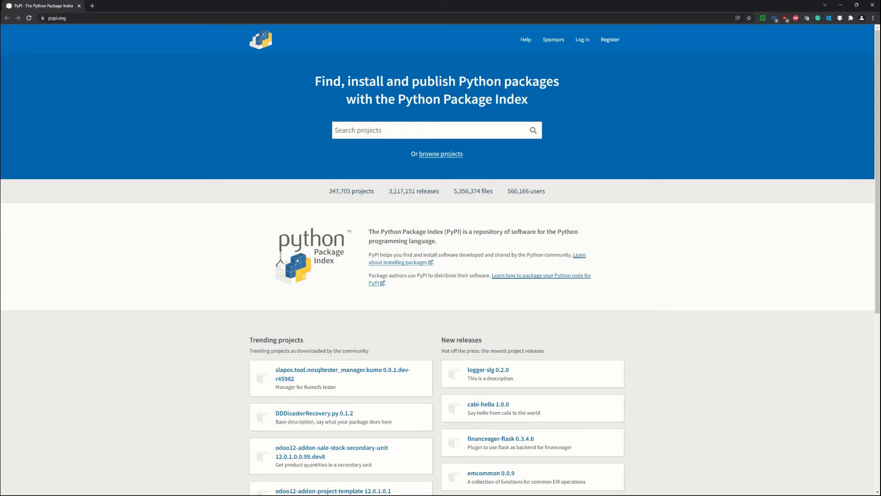
pyautogui.click(385, 131)
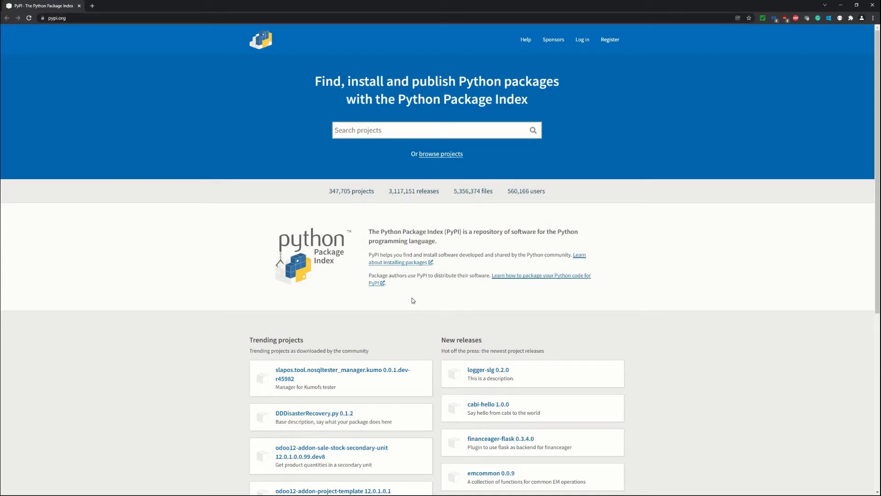
pyautogui.write('pandas')
pyautogui.press('Return')
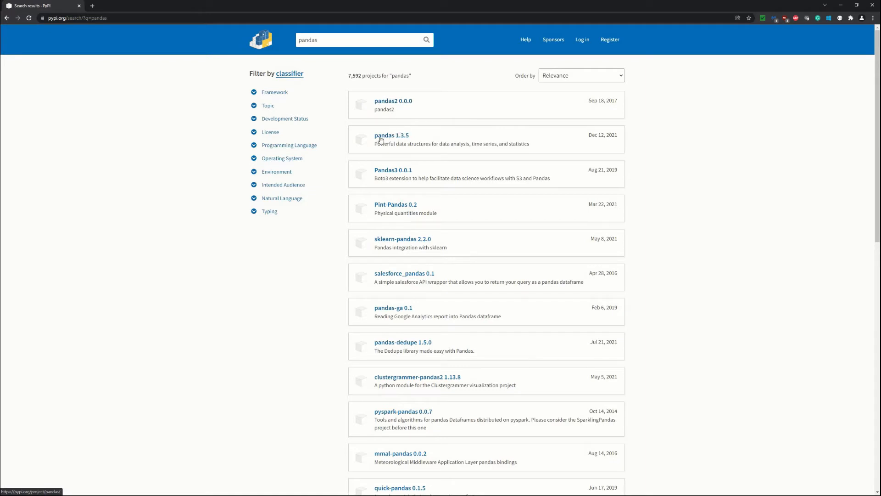
pyautogui.click(402, 137)
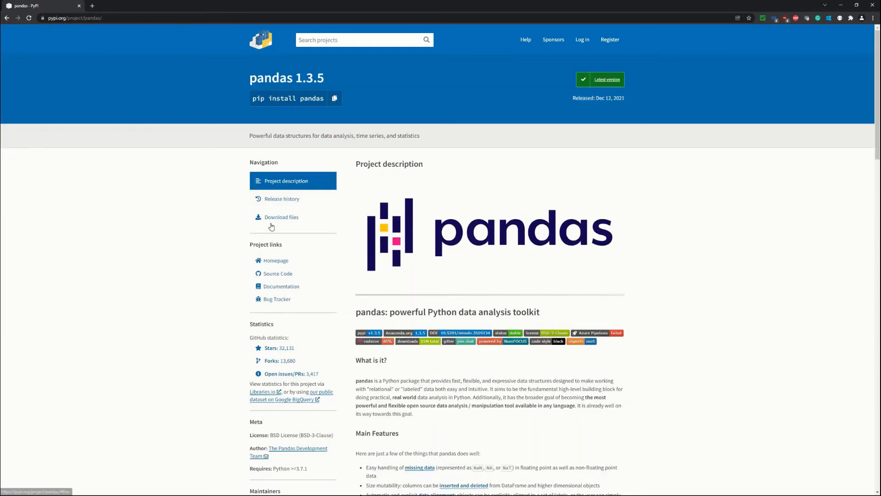
pyautogui.click(272, 220)
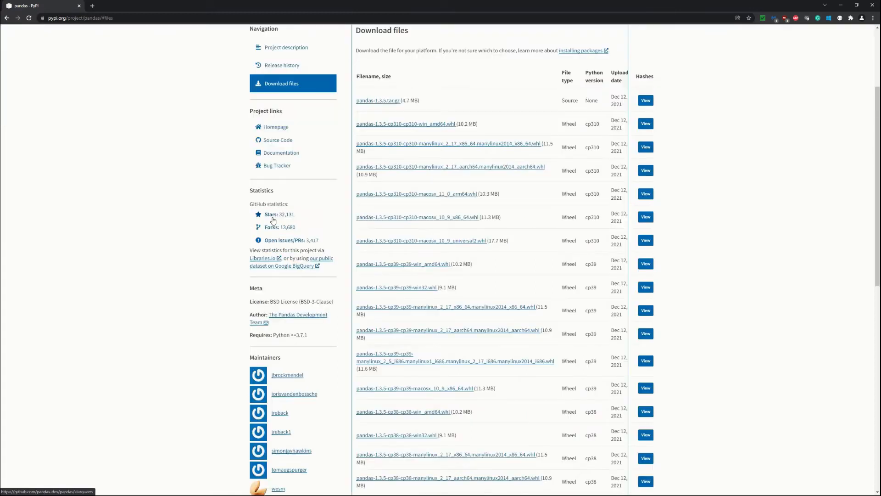
# Step: Check the Python version column and download the pandas 1.3.5 cp39 manylinux_2_17_x86_64 wheel
pyautogui.scroll(3, 375, 148)
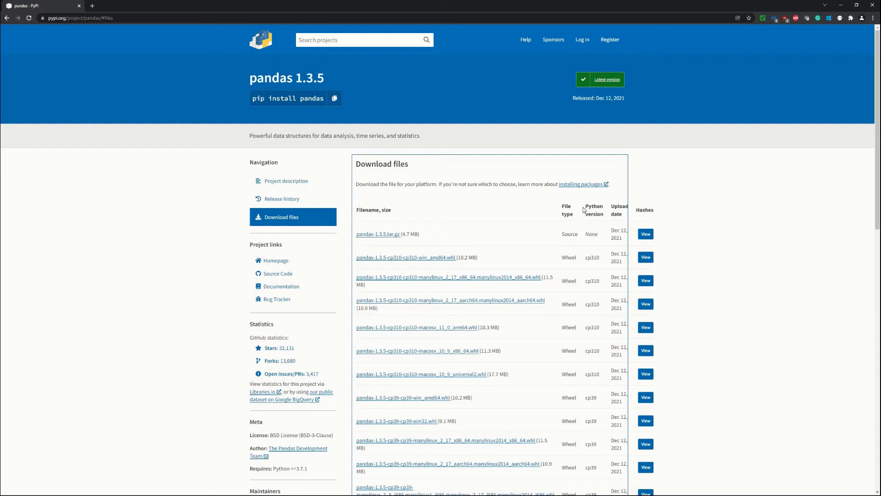
pyautogui.tripleClick(601, 213)
pyautogui.scroll(-1, 596, 259)
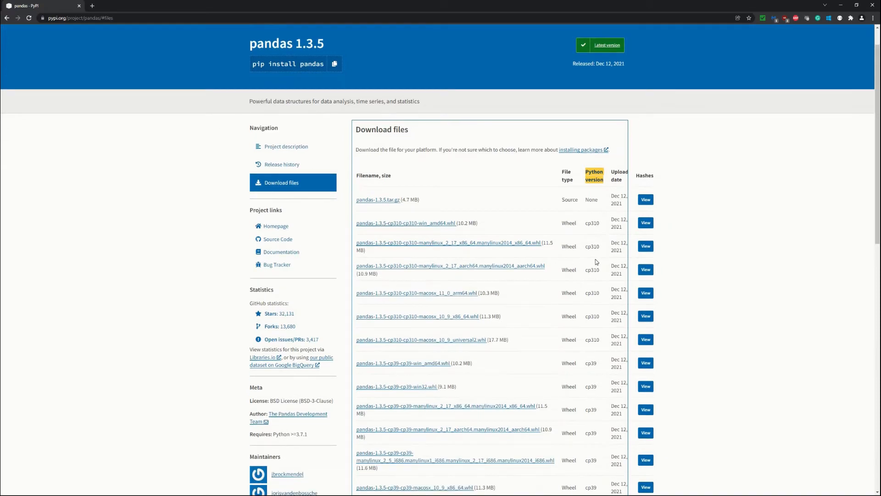
pyautogui.scroll(-2, 597, 262)
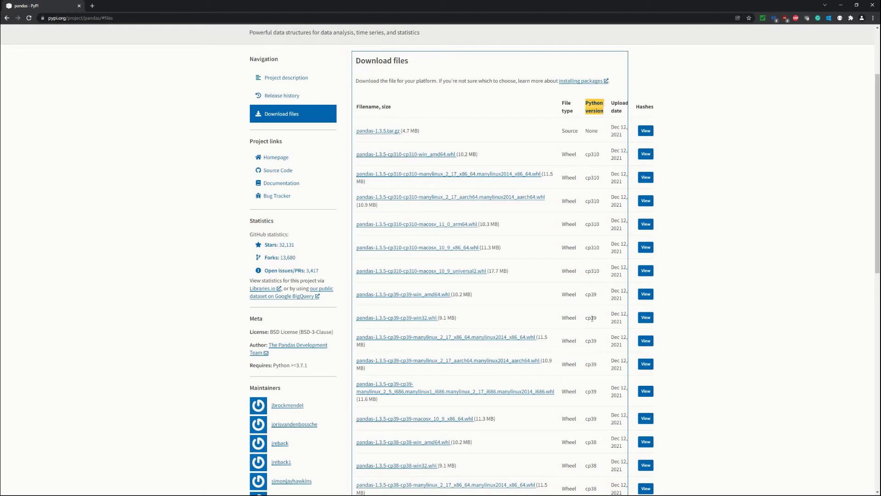
pyautogui.moveTo(597, 317); pyautogui.dragTo(589, 320)
pyautogui.click(594, 318)
pyautogui.scroll(-2, 588, 275)
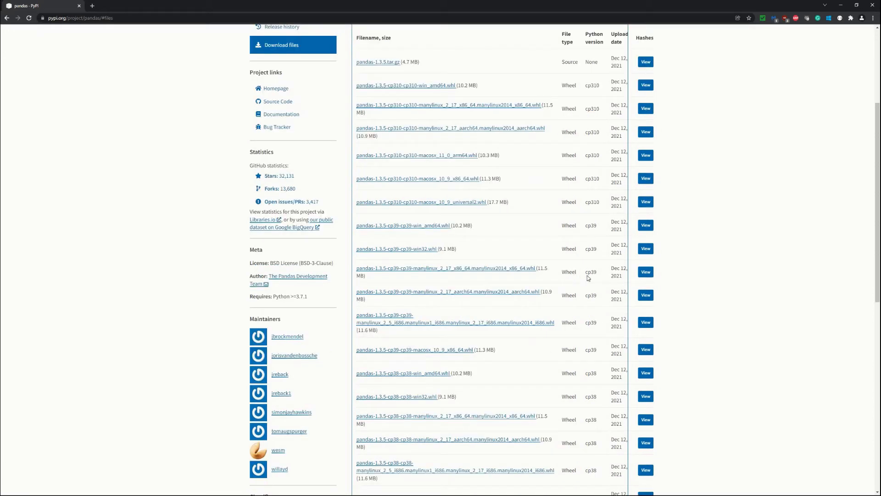
pyautogui.doubleClick(596, 272)
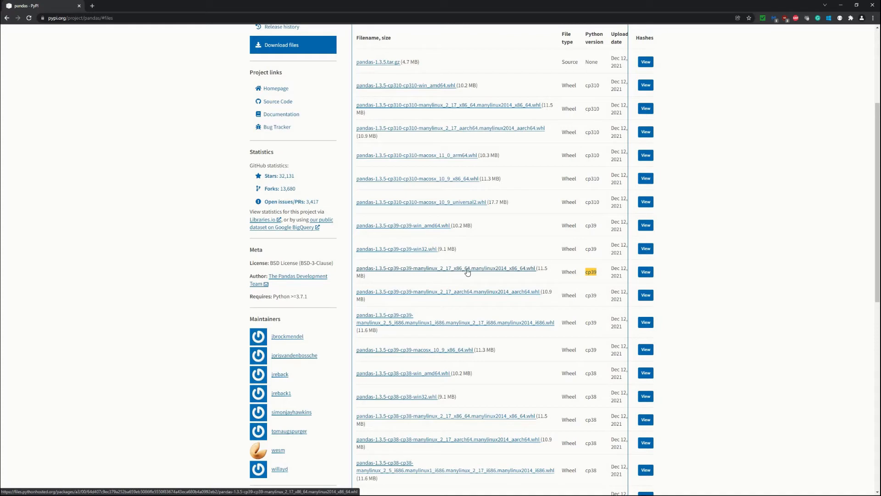
pyautogui.click(533, 273)
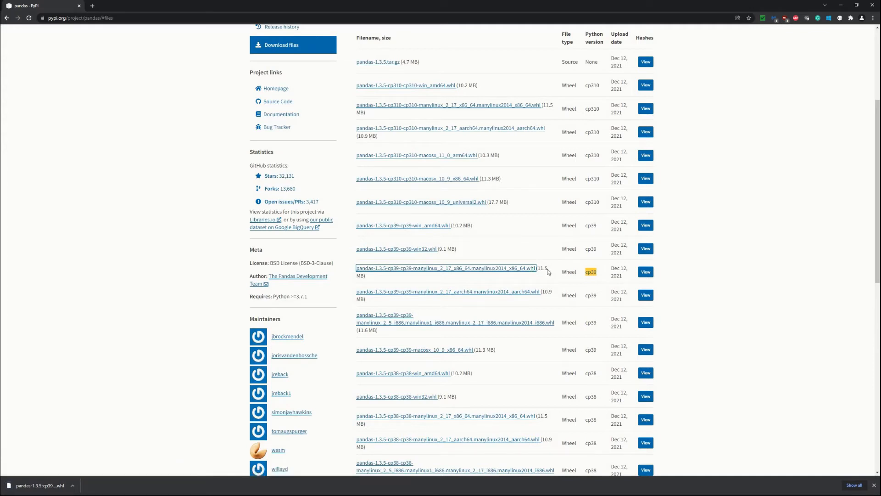
# Step: Show the downloaded pandas wheel in the maximized Downloads folder, then return to the browser
pyautogui.click(72, 485)
pyautogui.click(80, 460)
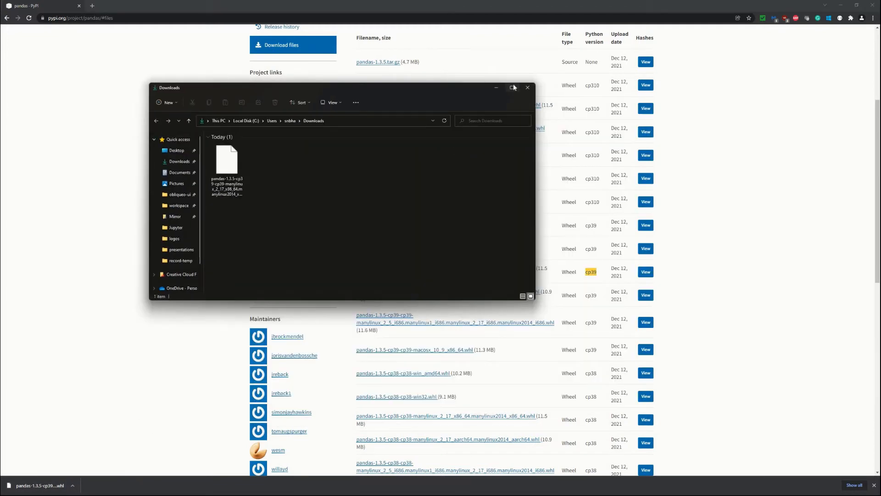
pyautogui.click(512, 87)
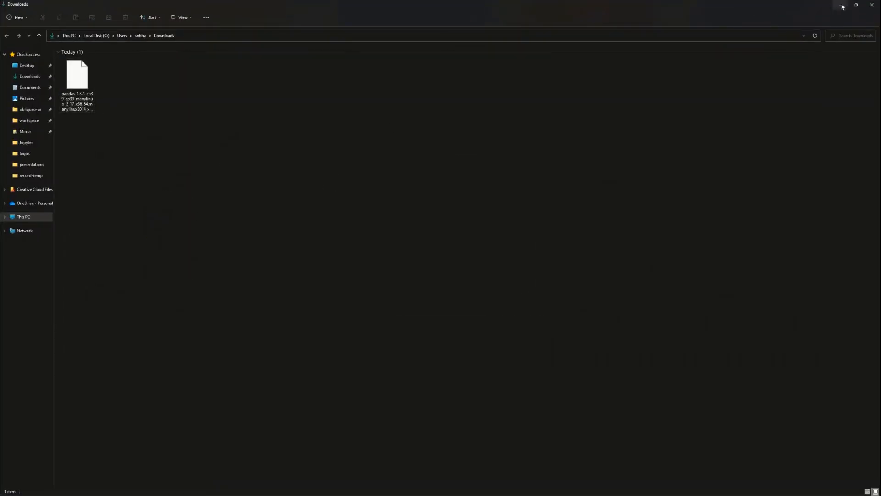
pyautogui.hotkey('alt', 'Tab')
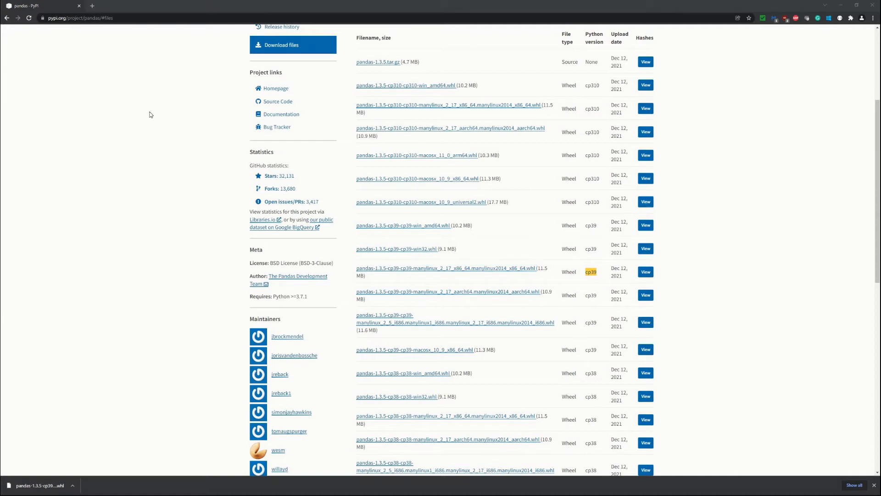
# Step: Search PyPI for pytz from its home page and open the download files of pytz 2021.3
pyautogui.scroll(4, 151, 120)
pyautogui.click(261, 43)
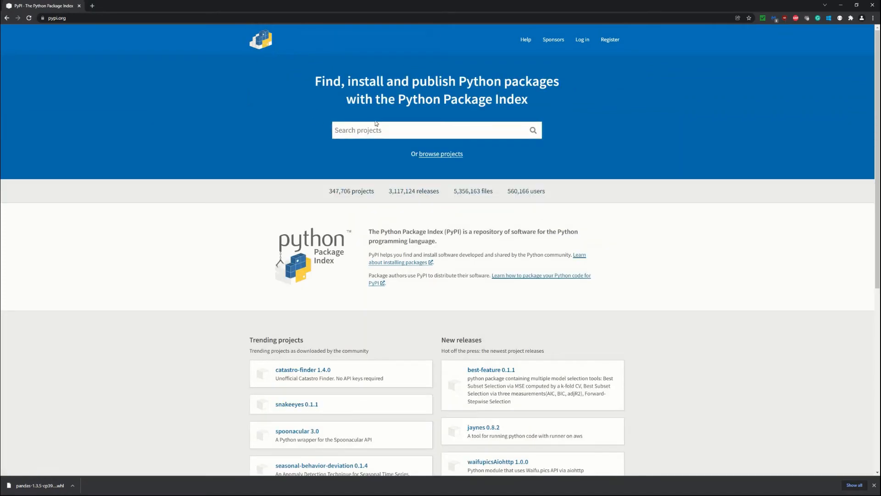
pyautogui.click(380, 124)
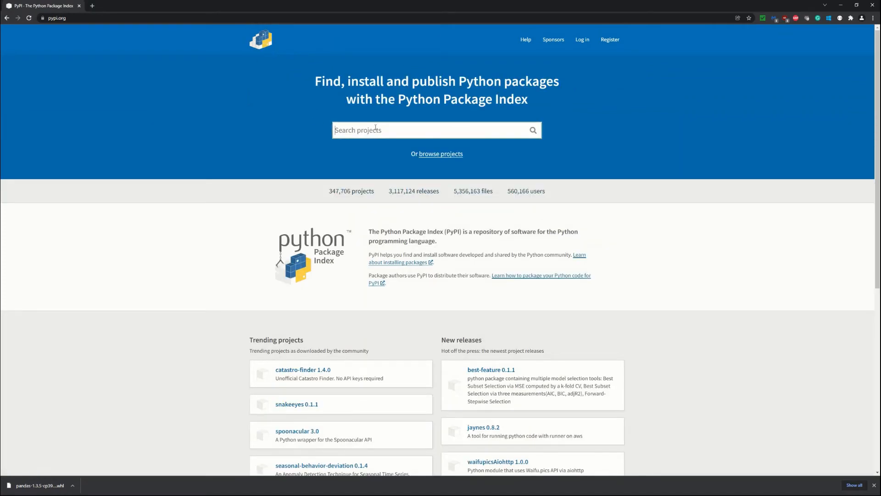
pyautogui.write('pytz')
pyautogui.press('Return')
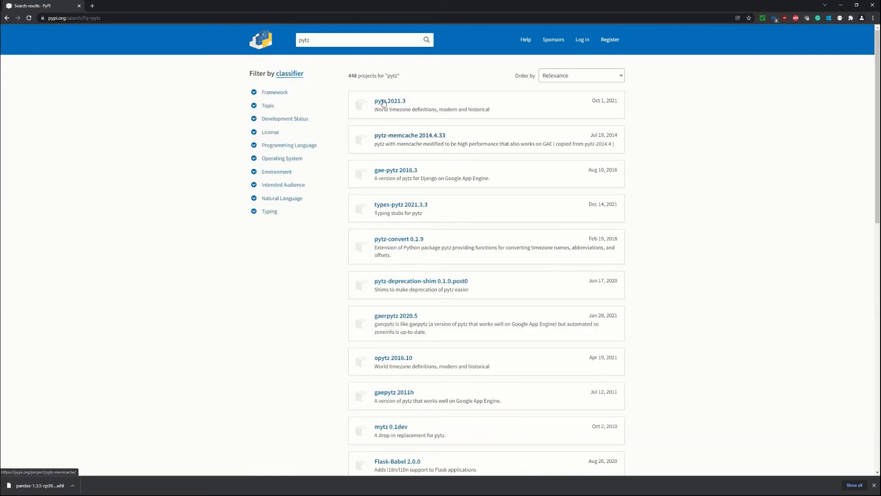
pyautogui.click(384, 102)
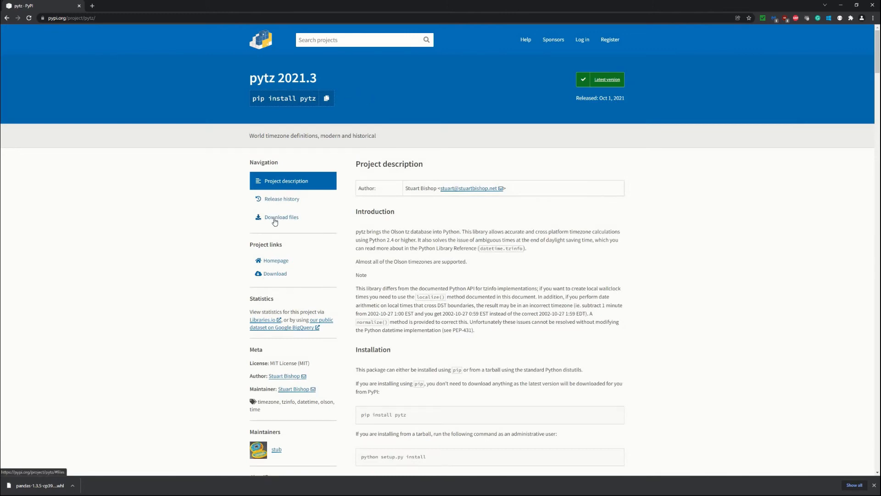
pyautogui.click(275, 221)
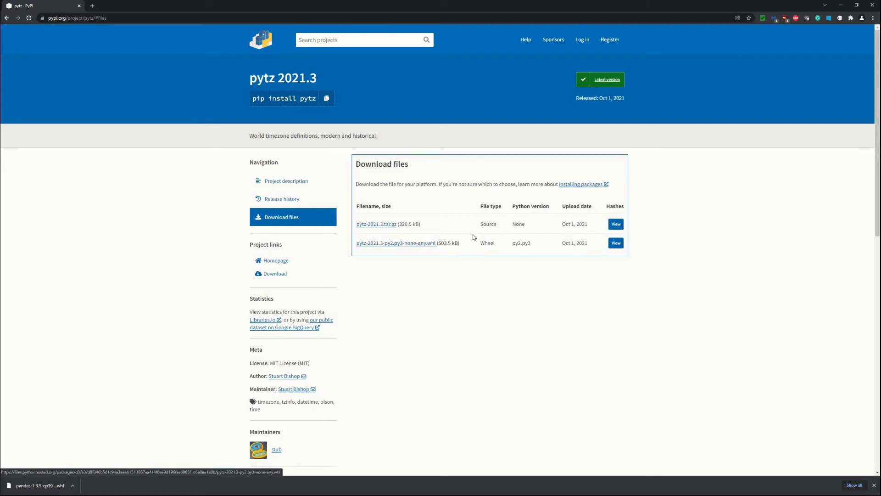
# Step: Download the pytz 2021.3 py2.py3-none-any wheel, then search PyPI for numpy and open the download files of numpy 1.21.5
pyautogui.click(426, 243)
pyautogui.click(358, 40)
pyautogui.write('numpy')
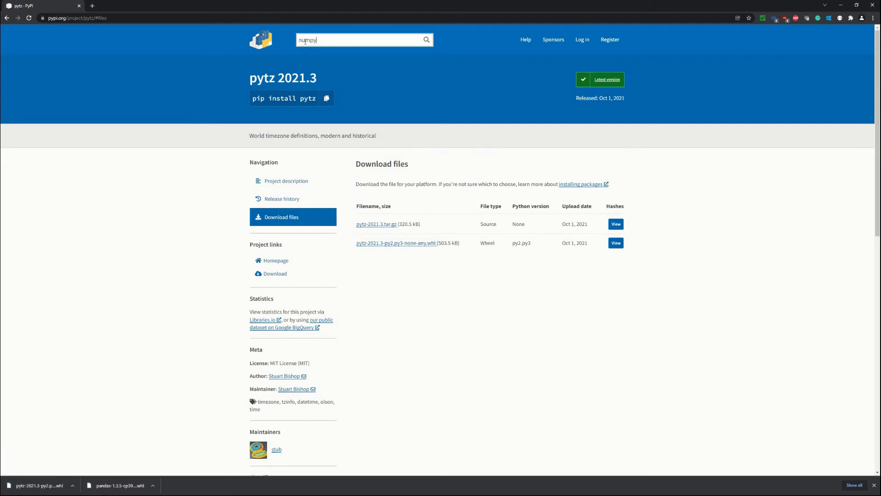
pyautogui.press('Return')
pyautogui.click(377, 104)
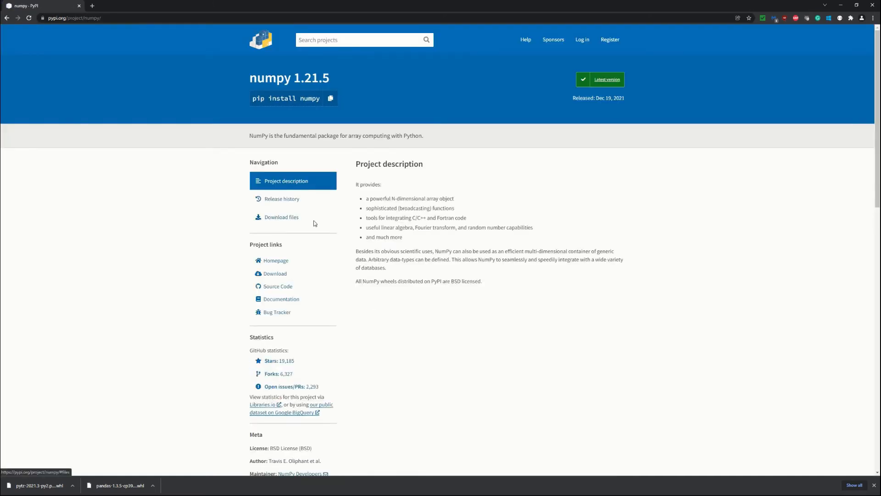
pyautogui.click(311, 221)
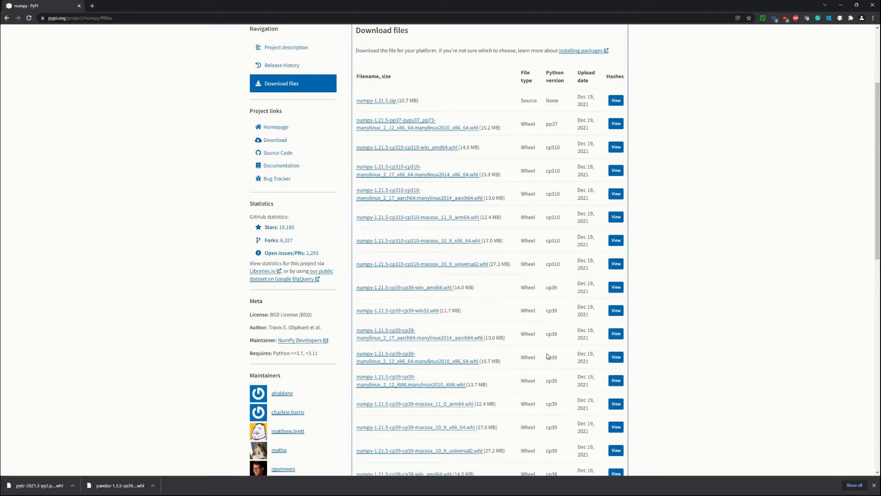
# Step: Download the numpy 1.21.5 cp39 manylinux_2_12_x86_64 wheel and show it in the maximized Downloads folder
pyautogui.scroll(-1, 547, 355)
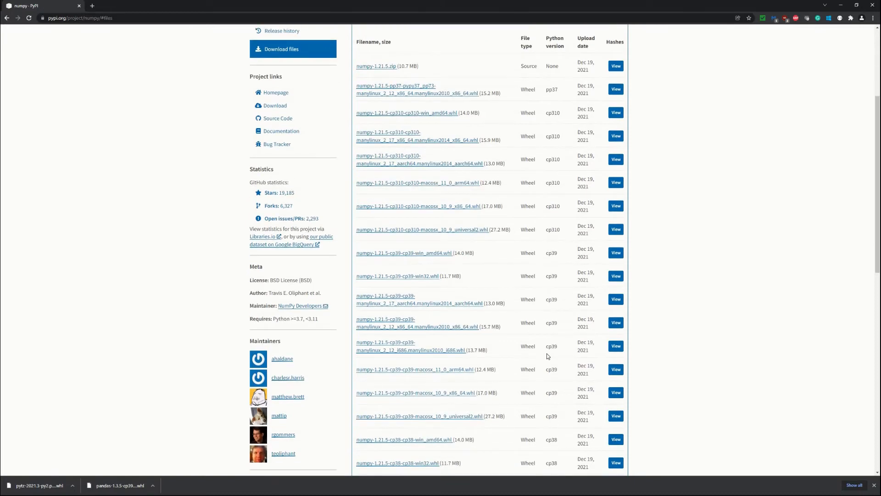
pyautogui.click(457, 328)
pyautogui.click(72, 485)
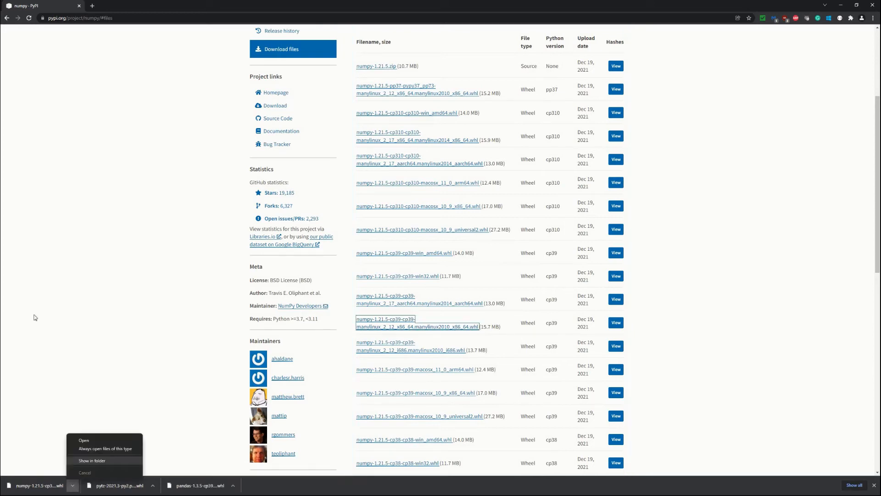
pyautogui.click(82, 463)
pyautogui.click(512, 87)
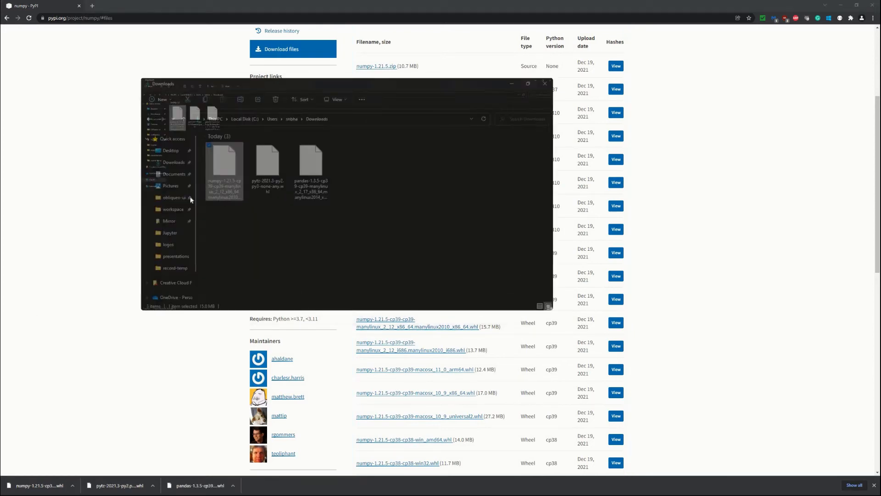
# Step: Open the numpy wheel in 7-Zip File Manager and extract its contents into a python folder inside Downloads
pyautogui.click(79, 82)
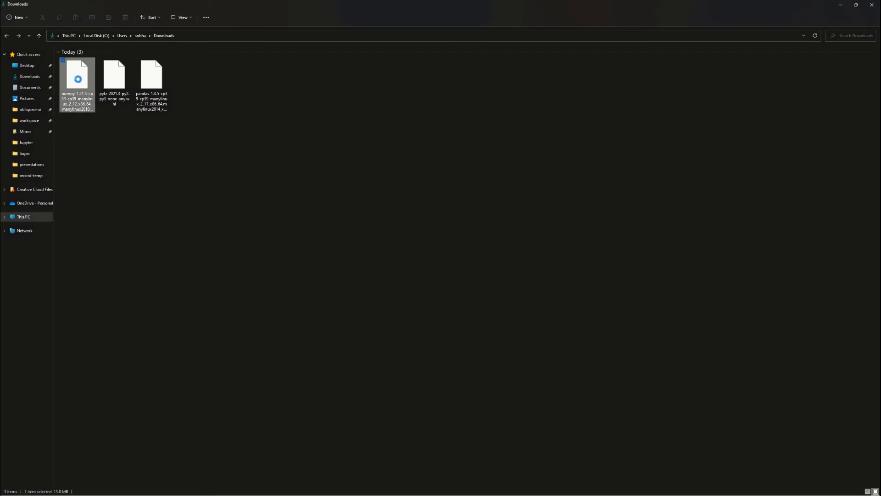
pyautogui.rightClick(79, 82)
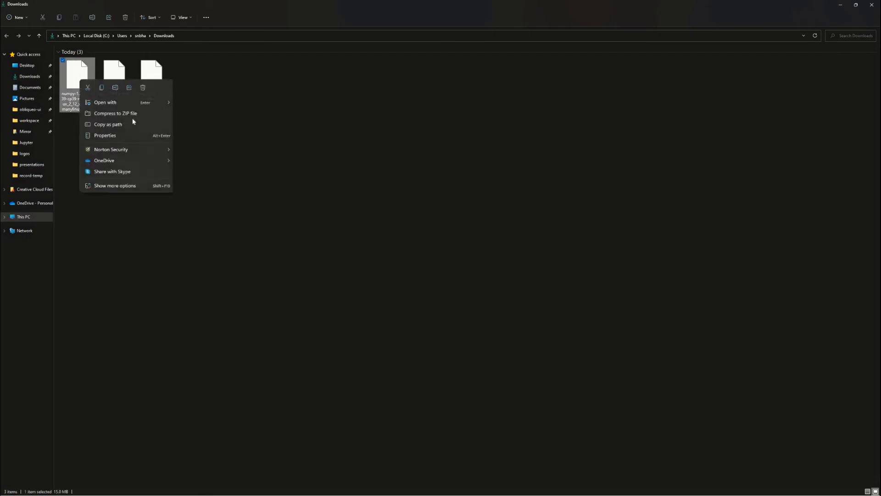
pyautogui.moveTo(129, 103)
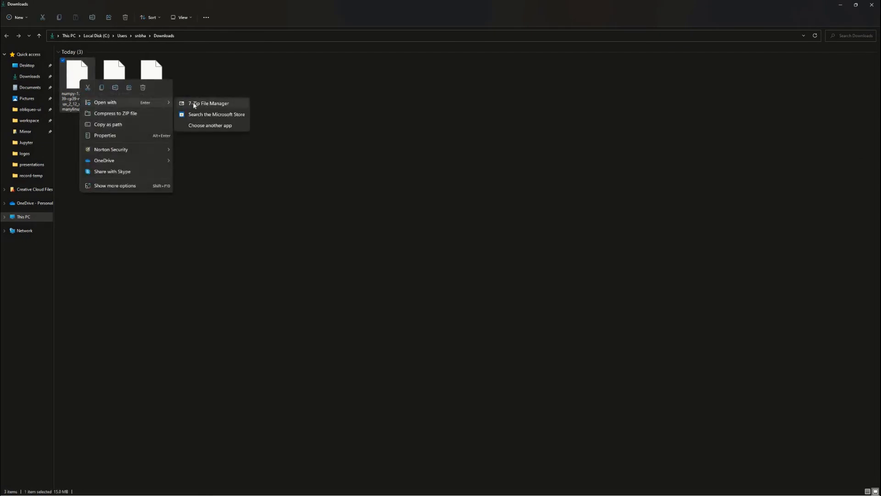
pyautogui.click(193, 101)
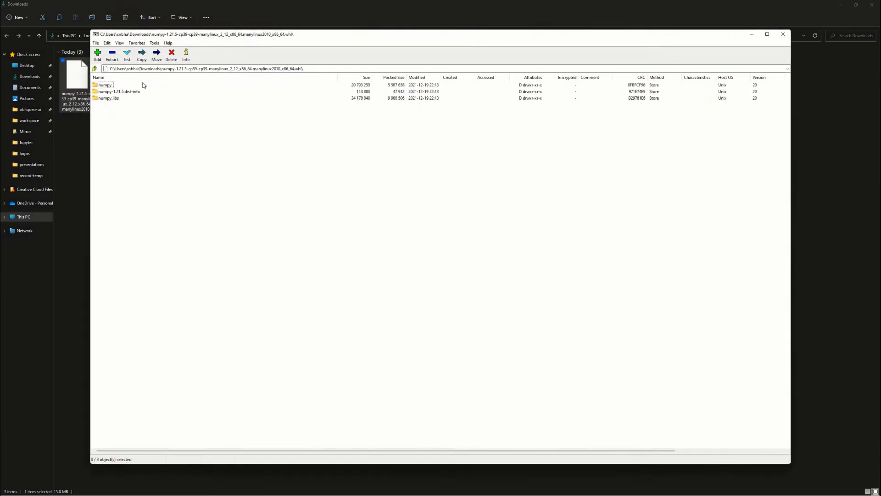
pyautogui.click(111, 55)
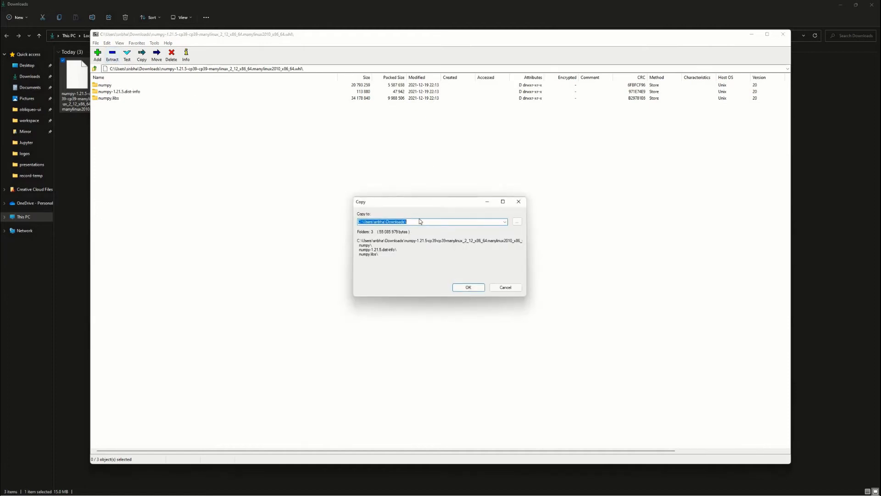
pyautogui.press('Right')
pyautogui.click(475, 289)
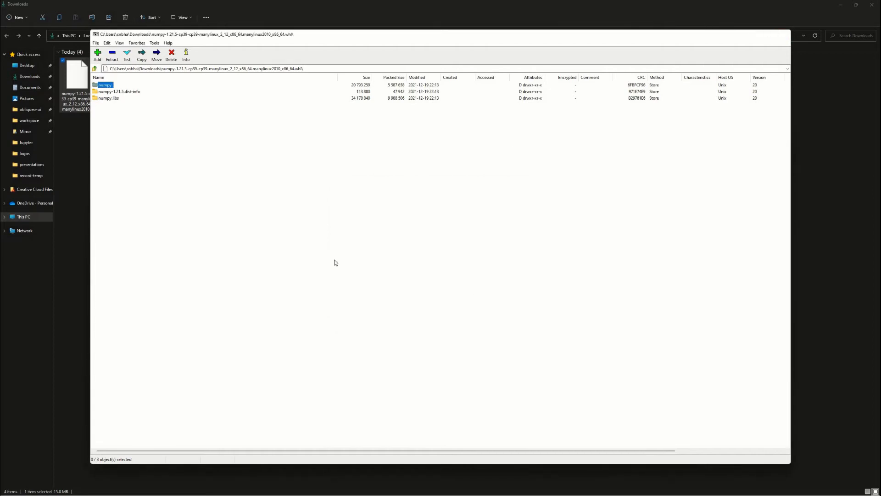
pyautogui.hotkey('alt', 'F4')
# Step: Check the extracted numpy folders inside the python folder and return to Downloads
pyautogui.doubleClick(202, 84)
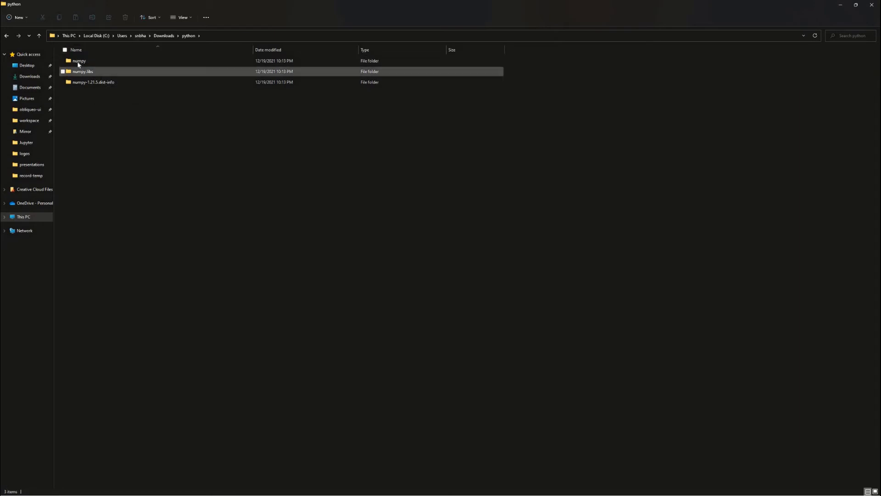
pyautogui.moveTo(79, 65)
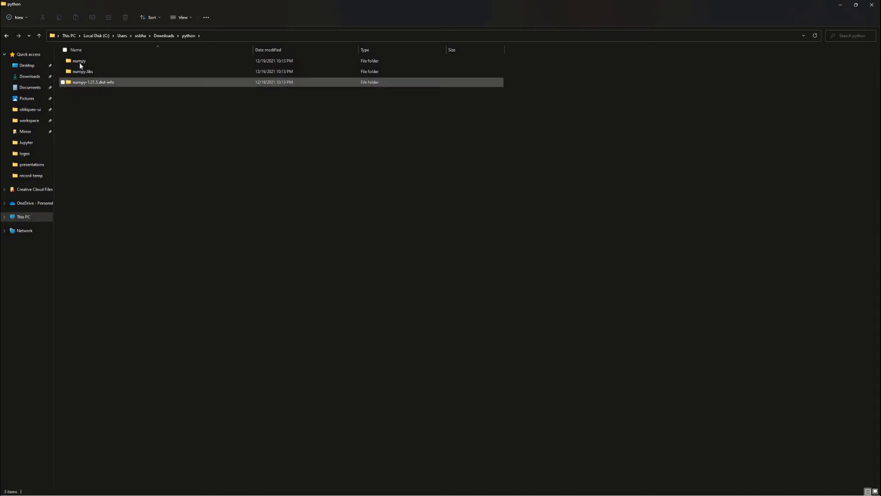
pyautogui.hotkey('alt', 'Up')
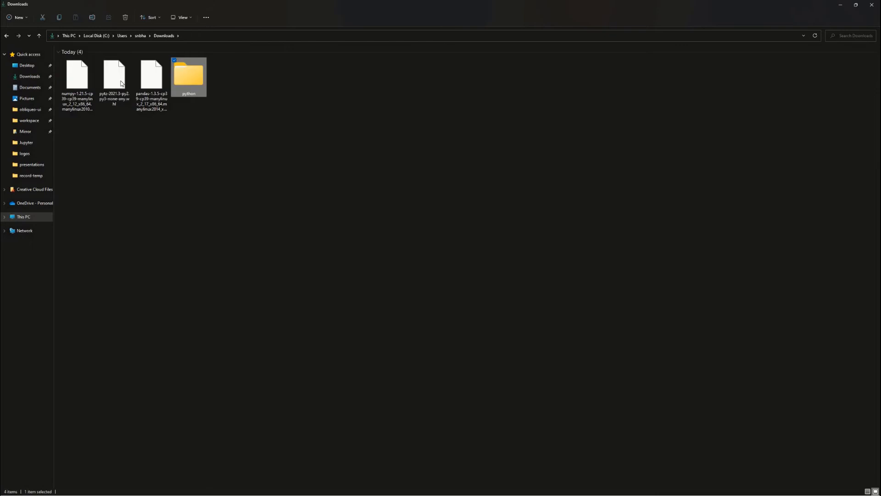
# Step: Extract the pandas 1.3.5 wheel with 7-Zip into the python folder in Downloads, and open that folder to check it
pyautogui.click(147, 76)
pyautogui.rightClick(147, 76)
pyautogui.moveTo(194, 105)
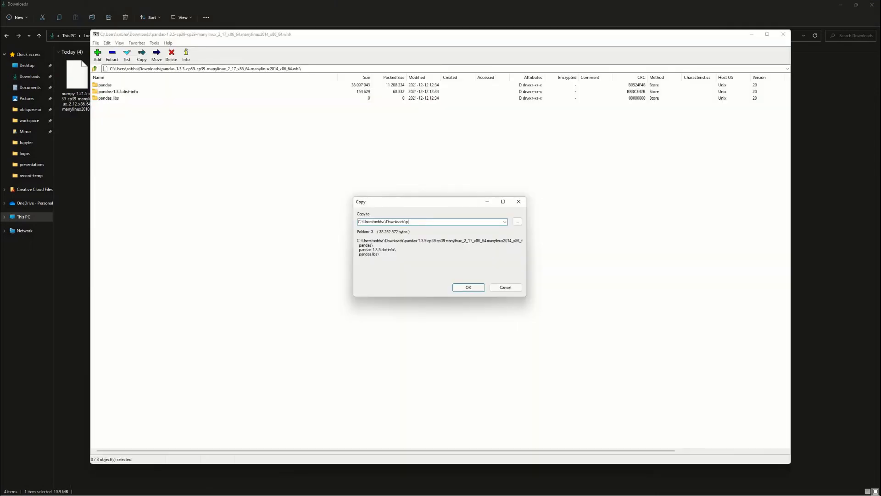
pyautogui.write('ython')
pyautogui.click(469, 287)
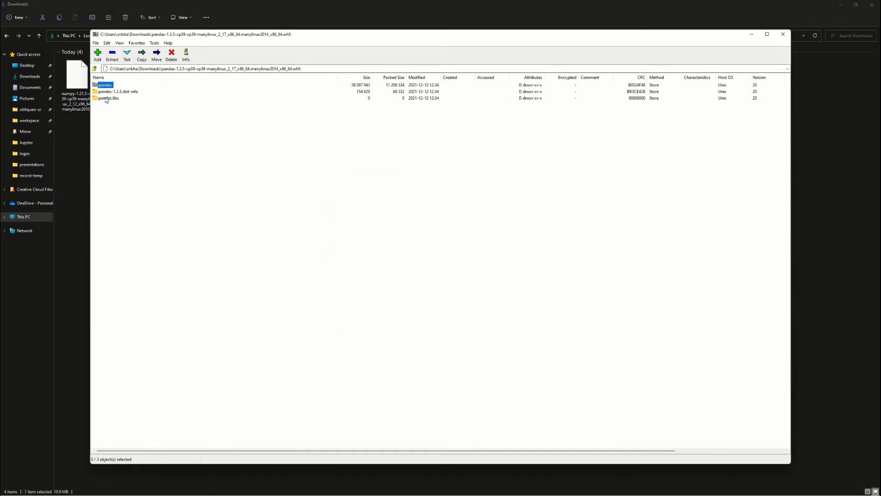
pyautogui.click(783, 34)
pyautogui.doubleClick(203, 76)
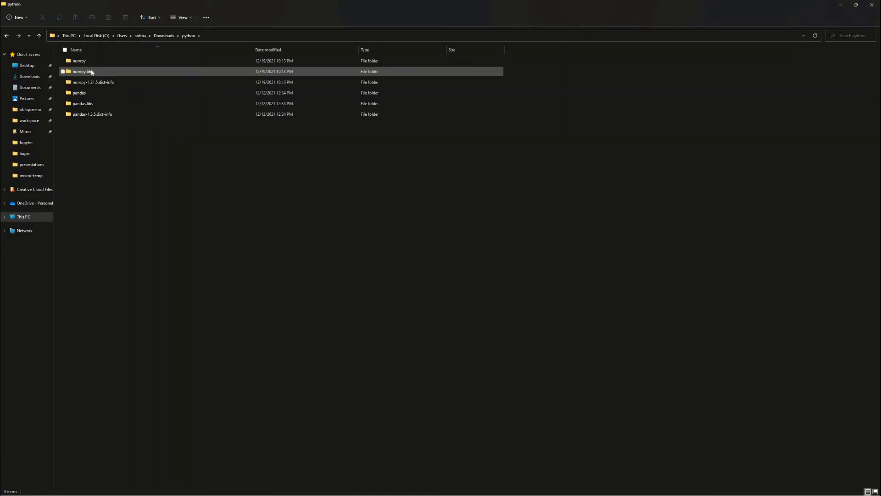
# Step: Return to Downloads and extract the pytz 2021.3 wheel with 7-Zip into the python folder
pyautogui.click(165, 36)
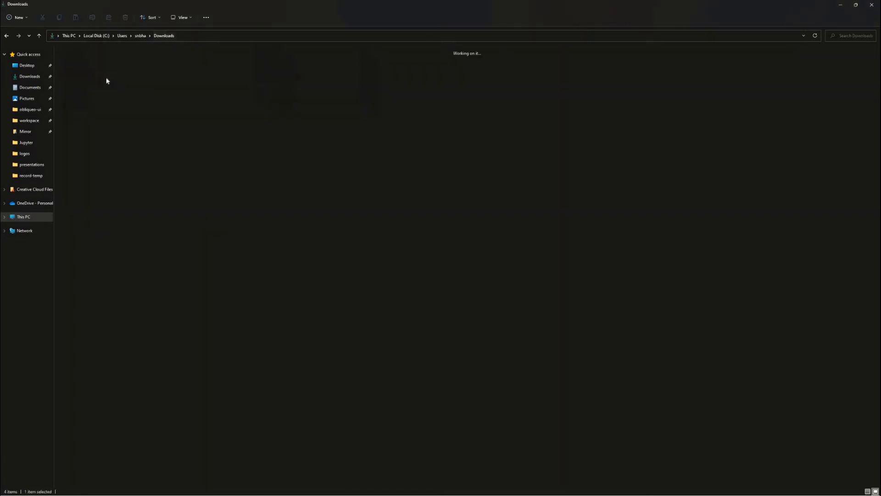
pyautogui.click(118, 85)
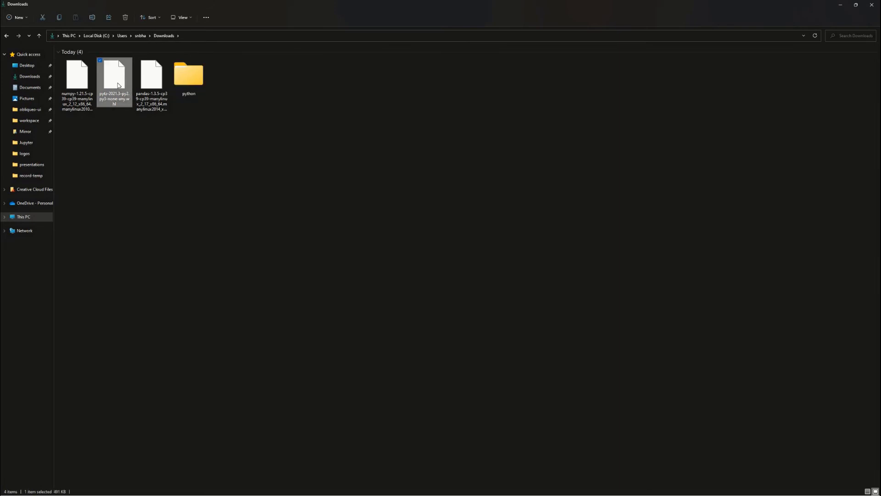
pyautogui.rightClick(118, 82)
pyautogui.moveTo(154, 106)
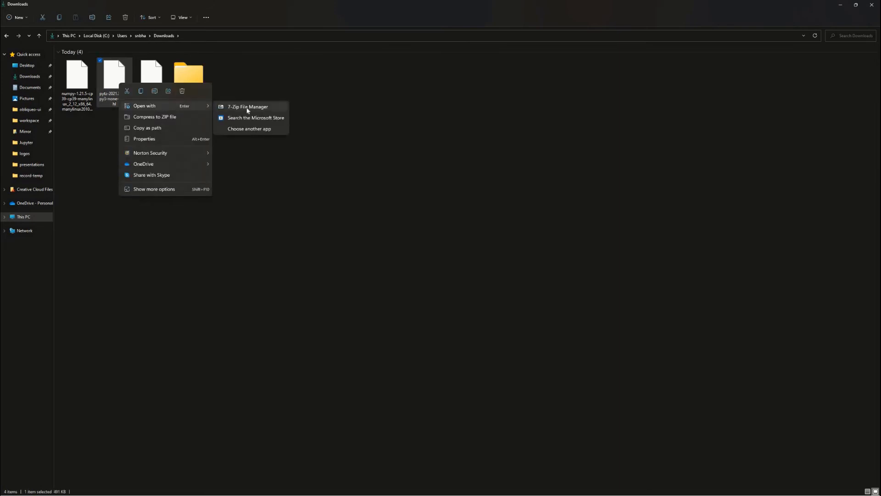
pyautogui.click(248, 107)
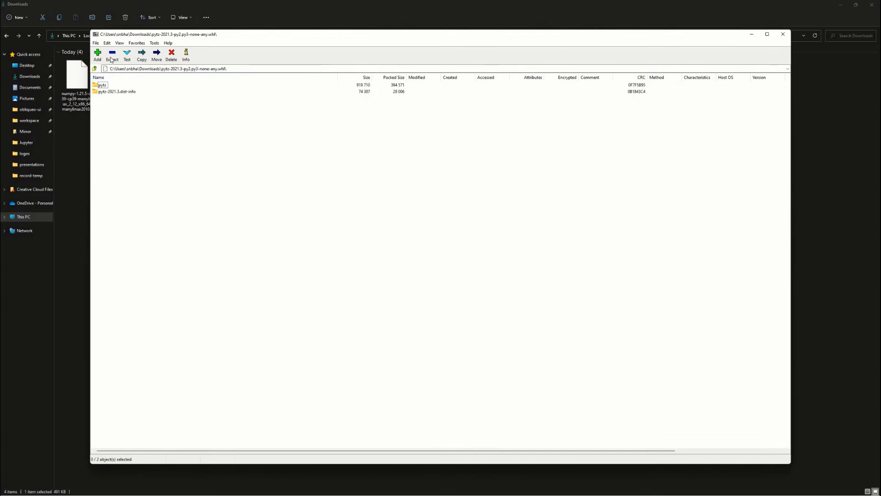
pyautogui.click(112, 56)
pyautogui.click(413, 222)
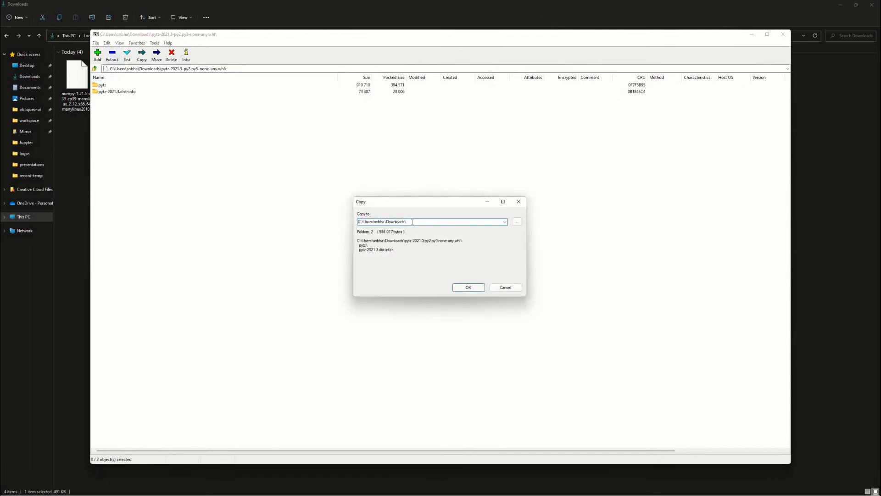
pyautogui.write('python')
pyautogui.click(479, 290)
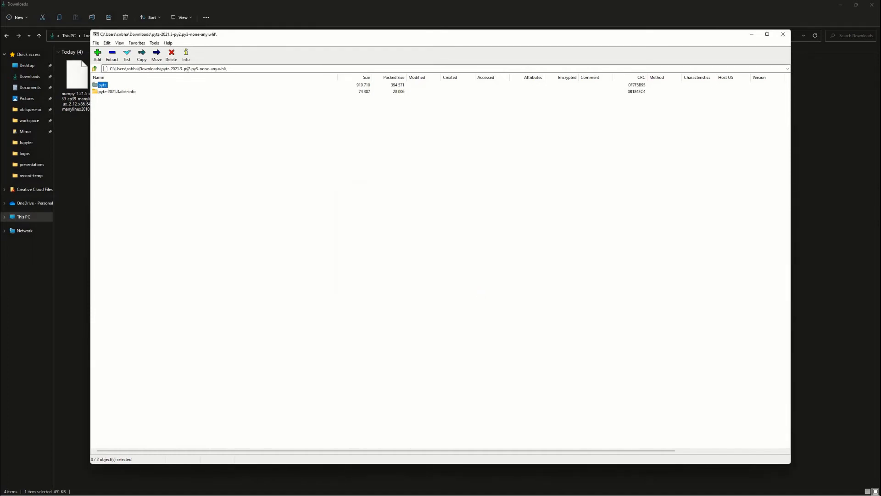
pyautogui.click(785, 39)
# Step: Review the numpy, pandas and pytz folders collected in the python folder, then go back to Downloads
pyautogui.doubleClick(195, 74)
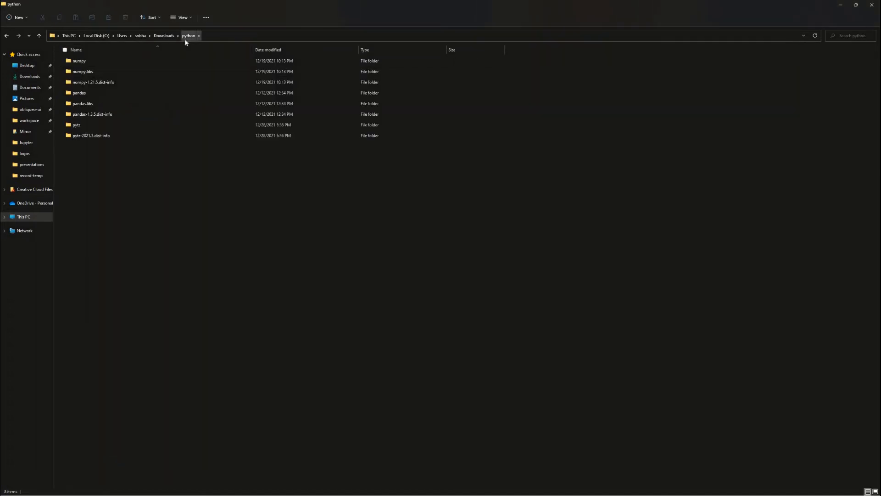
pyautogui.click(106, 60)
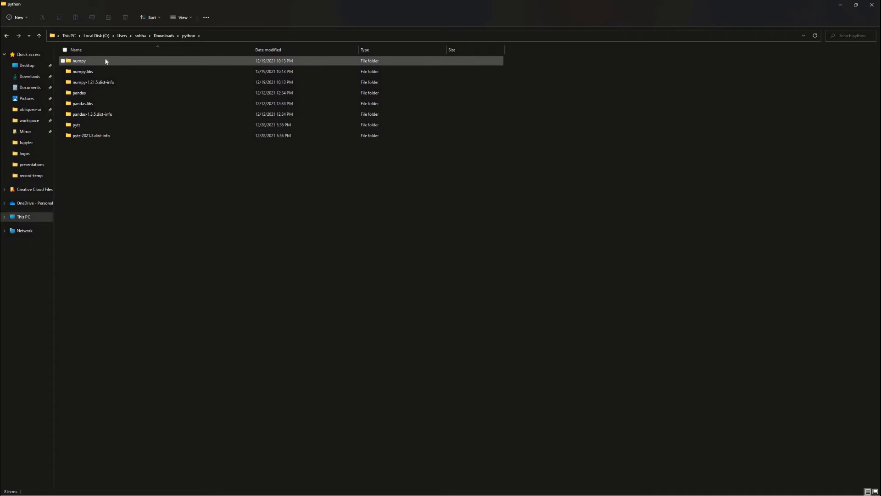
pyautogui.click(146, 214)
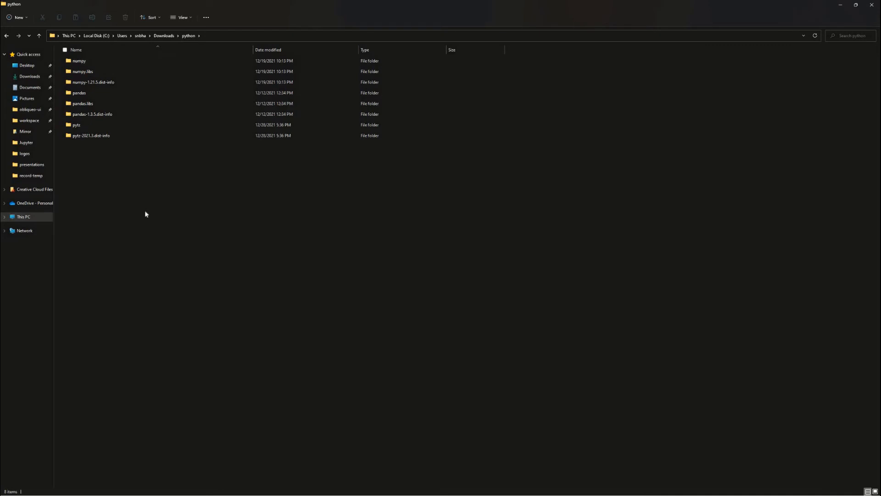
pyautogui.click(165, 36)
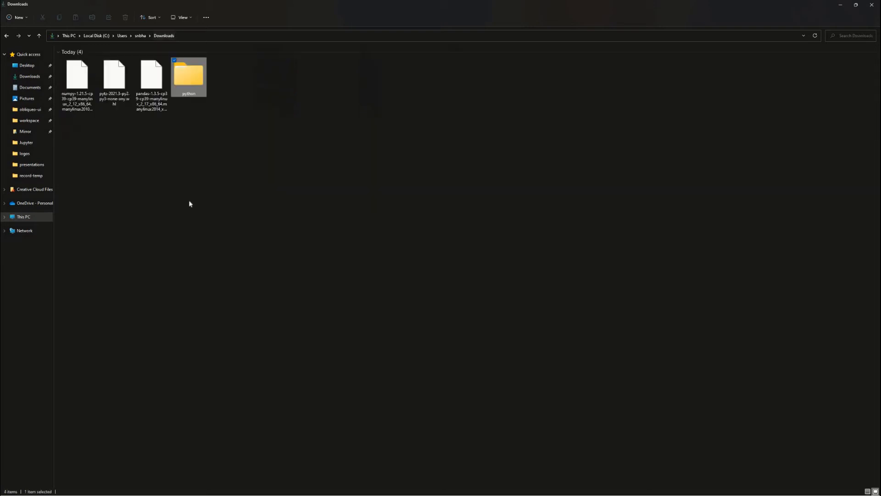
# Step: Check the contents of pandas.libs inside the python folder, then delete the pandas.libs folder
pyautogui.doubleClick(193, 84)
pyautogui.doubleClick(74, 101)
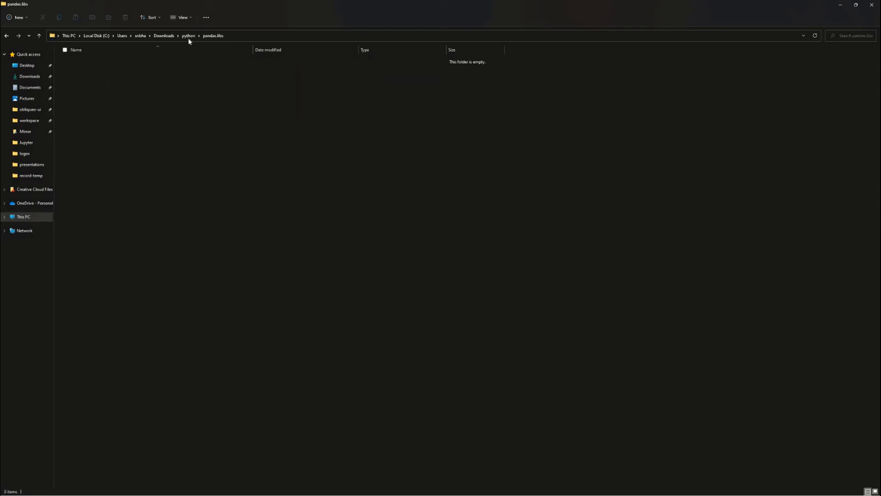
pyautogui.click(188, 37)
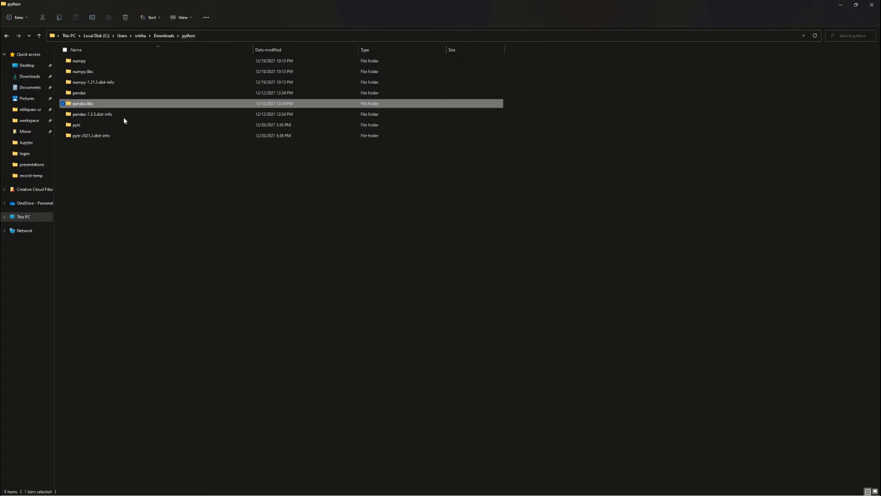
pyautogui.click(79, 105)
pyautogui.press('Delete')
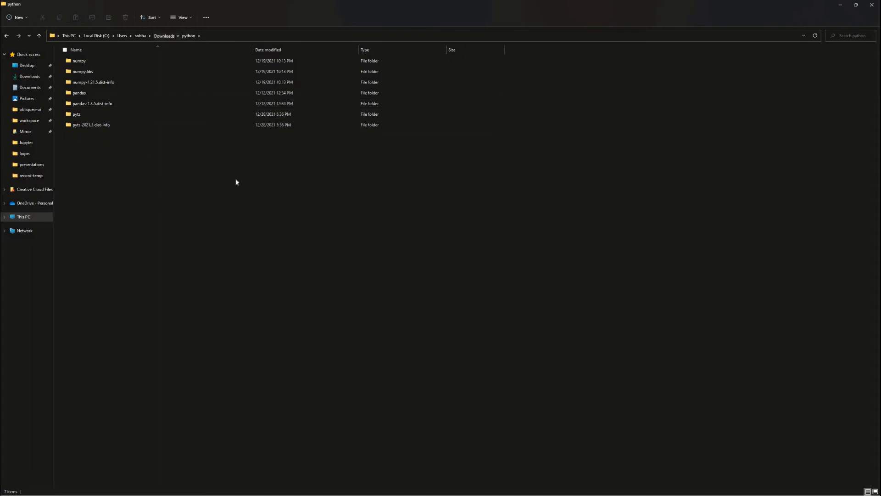
# Step: Compress the python folder in Downloads to a ZIP file, keeping the name python.zip
pyautogui.hotkey('alt', 'Up')
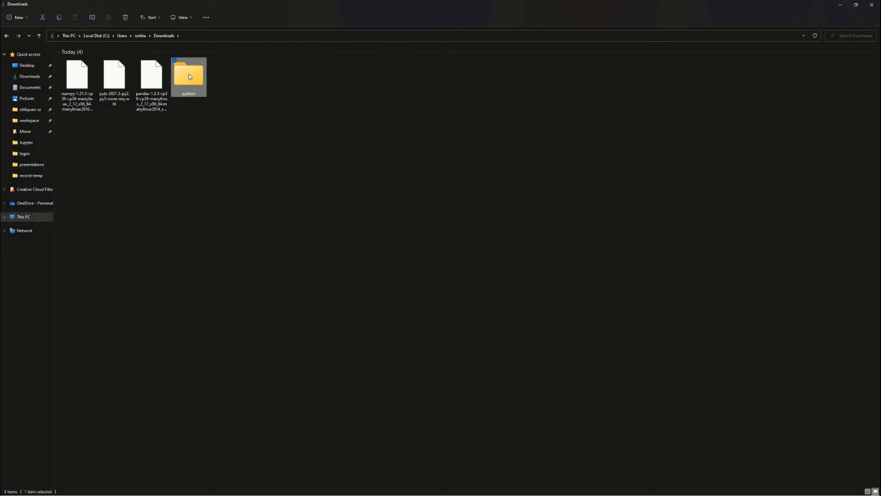
pyautogui.rightClick(190, 76)
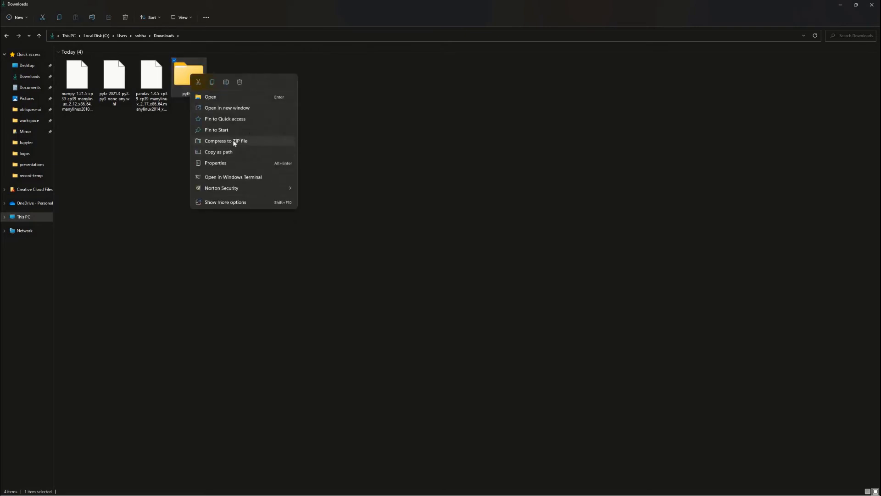
pyautogui.press('Escape')
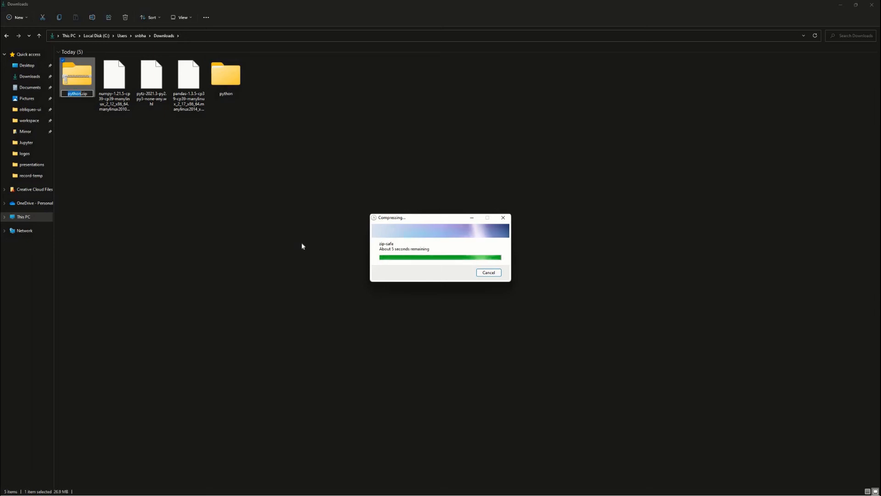
pyautogui.click(86, 117)
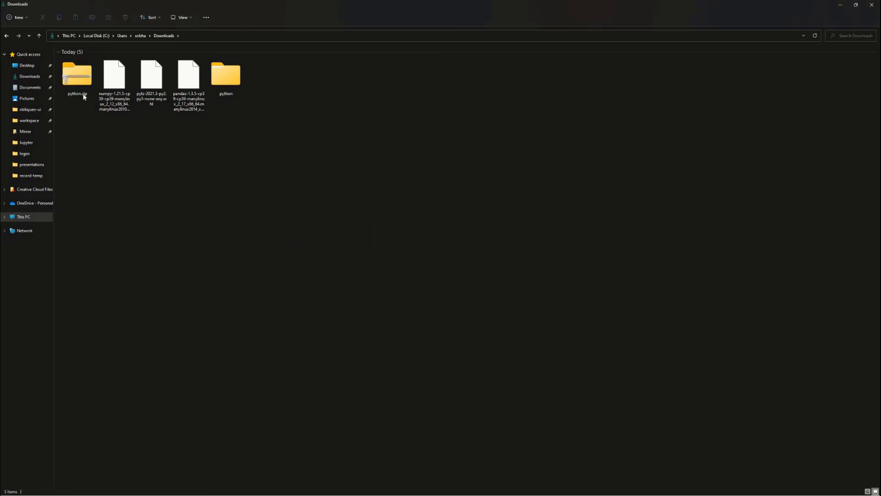
# Step: Look inside python.zip in Downloads and check the contents of its python folder
pyautogui.click(80, 91)
pyautogui.doubleClick(79, 90)
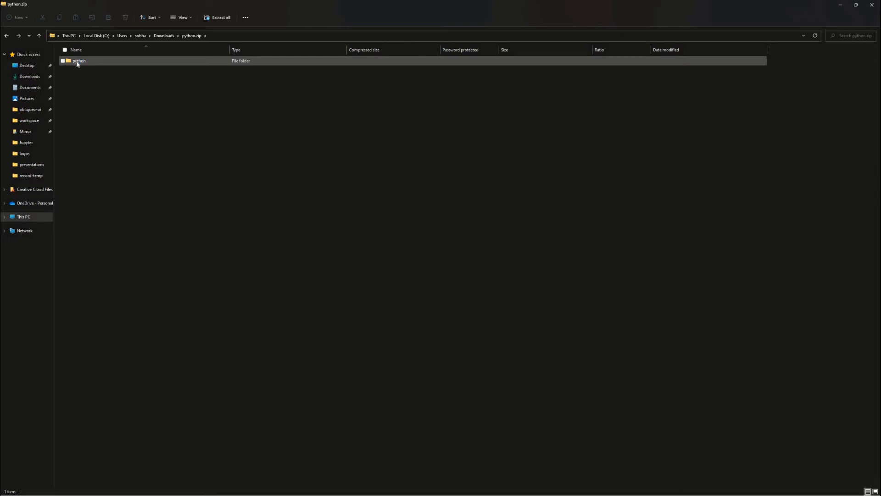
pyautogui.doubleClick(78, 62)
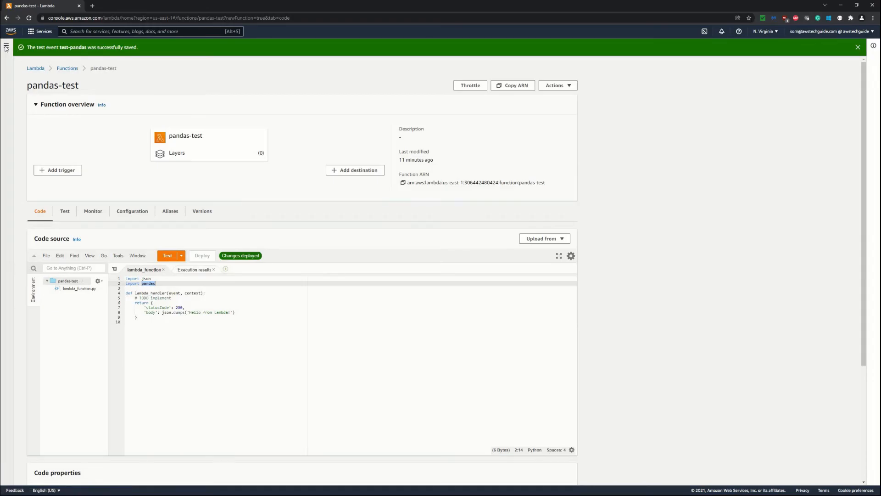
# Step: Switch to the AWS Lambda console and start creating a new layer from the Layers page
pyautogui.click(6, 47)
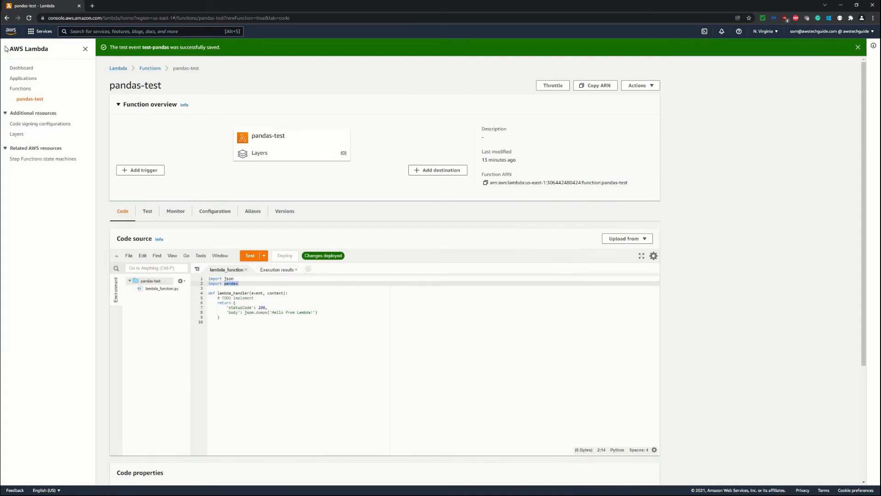
pyautogui.click(19, 135)
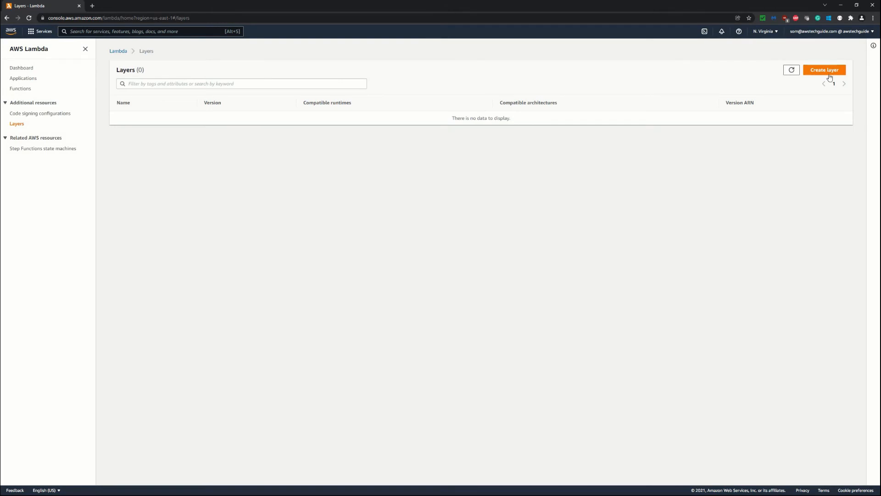
pyautogui.click(829, 71)
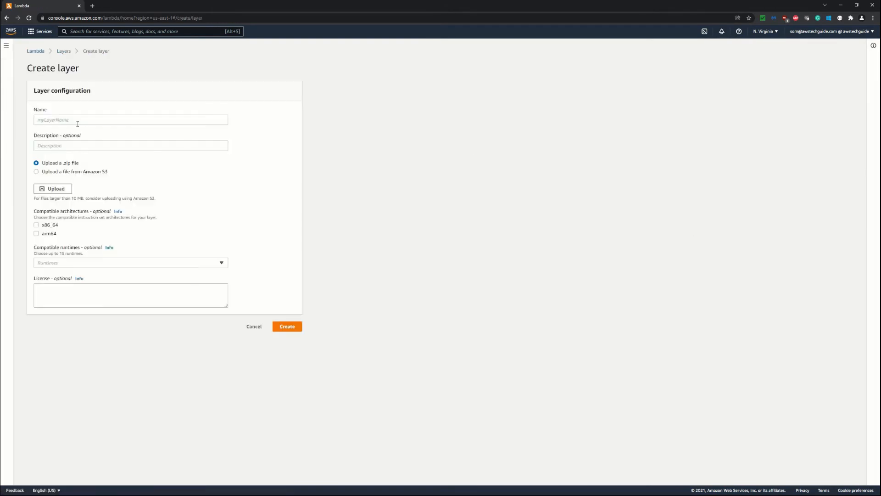
# Step: Name the new layer pandas and set its description to "pandas libs"
pyautogui.click(78, 121)
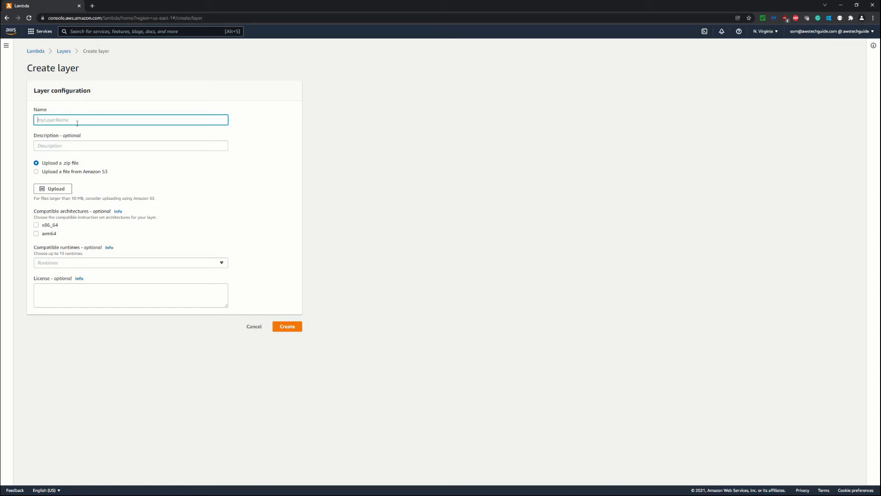
pyautogui.write('pandas')
pyautogui.click(70, 146)
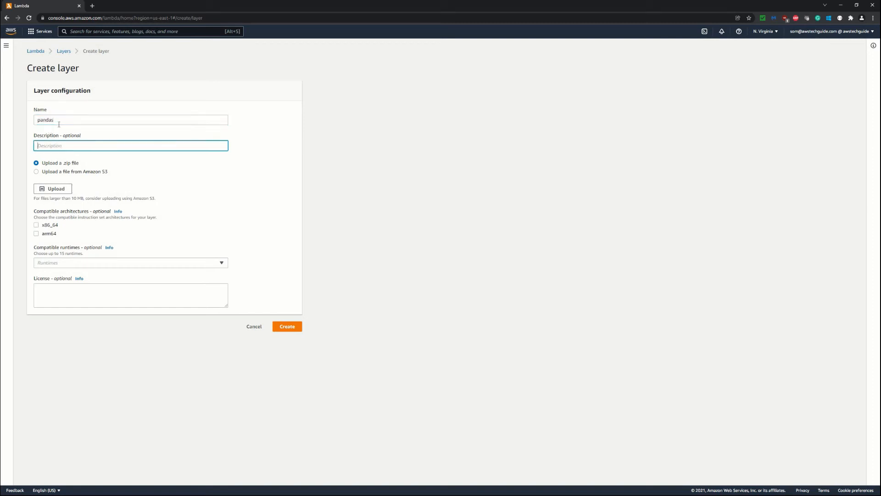
pyautogui.hotkey('shift', 'Tab')
pyautogui.hotkey('ctrl', 'c')
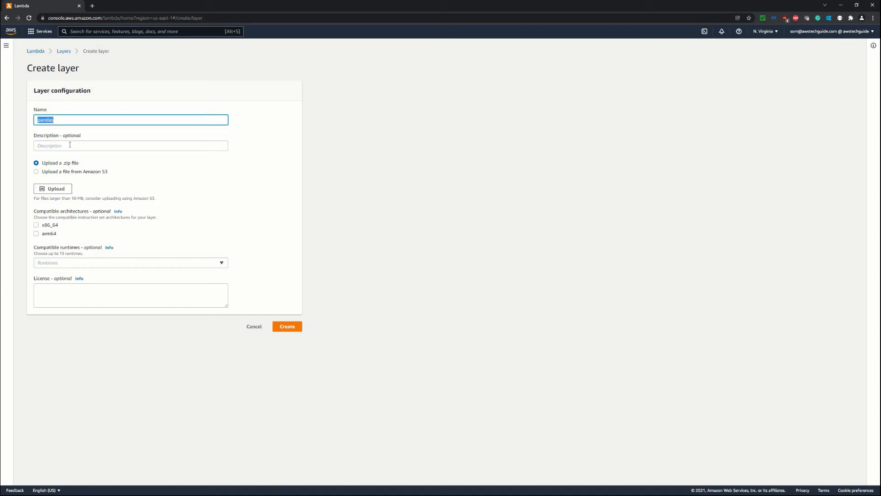
pyautogui.click(69, 144)
pyautogui.hotkey('ctrl', 'v')
pyautogui.write('libs')
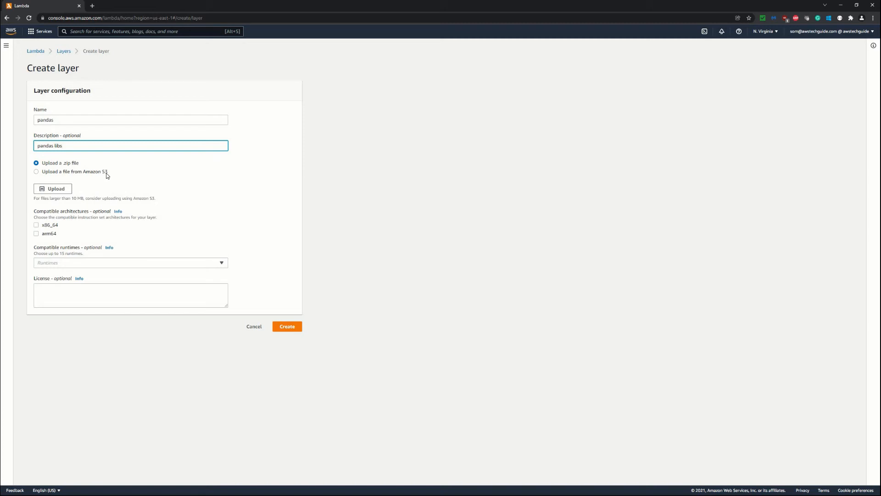
# Step: Keep the .zip upload source for the layer and upload python.zip from Downloads
pyautogui.click(57, 173)
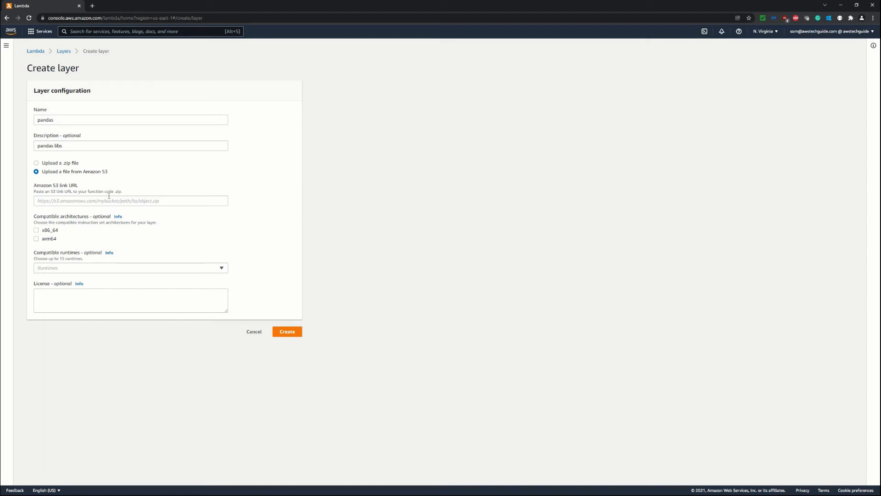
pyautogui.click(49, 164)
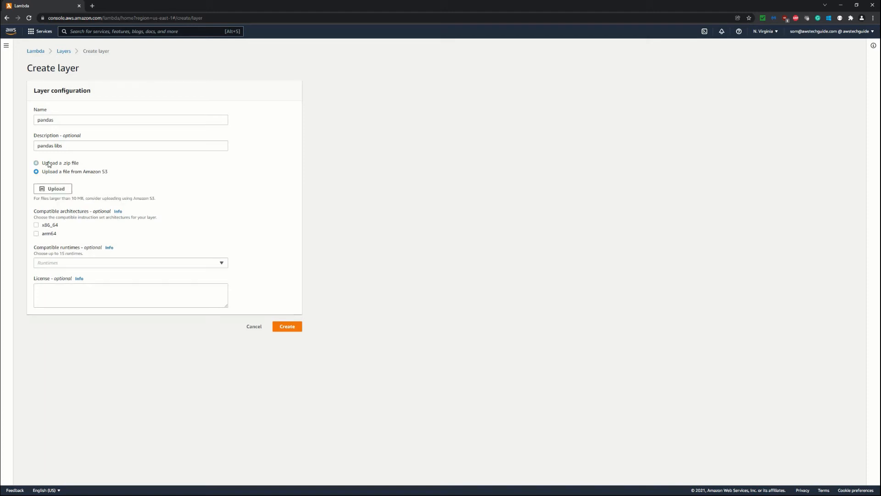
pyautogui.click(56, 189)
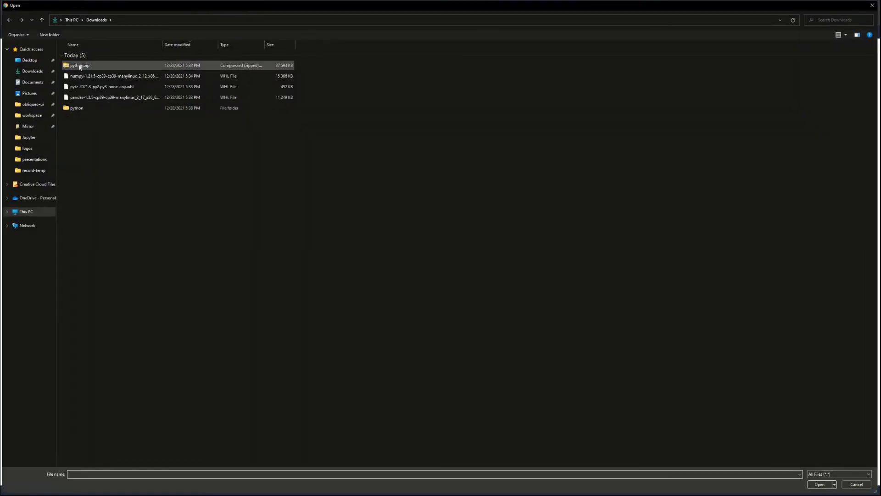
pyautogui.doubleClick(80, 66)
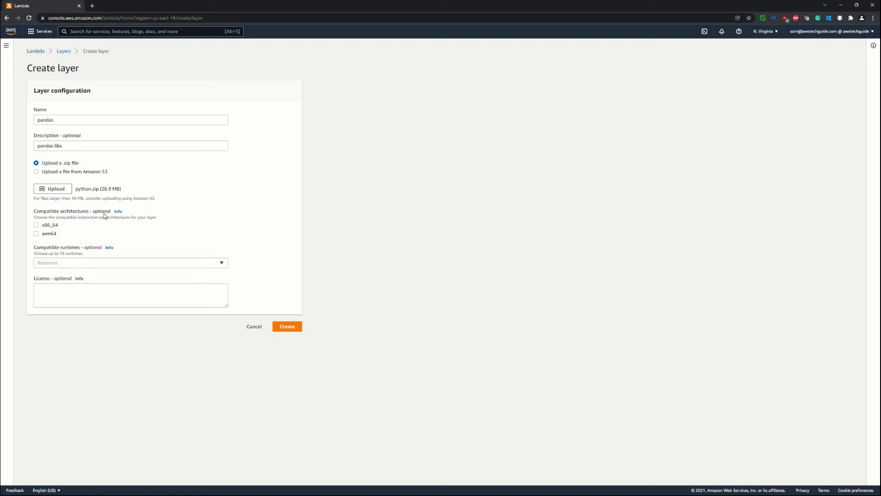
# Step: Set the layer's compatible architecture to x86_64 and runtime to Python 3.9, and create the layer
pyautogui.click(36, 226)
pyautogui.click(151, 265)
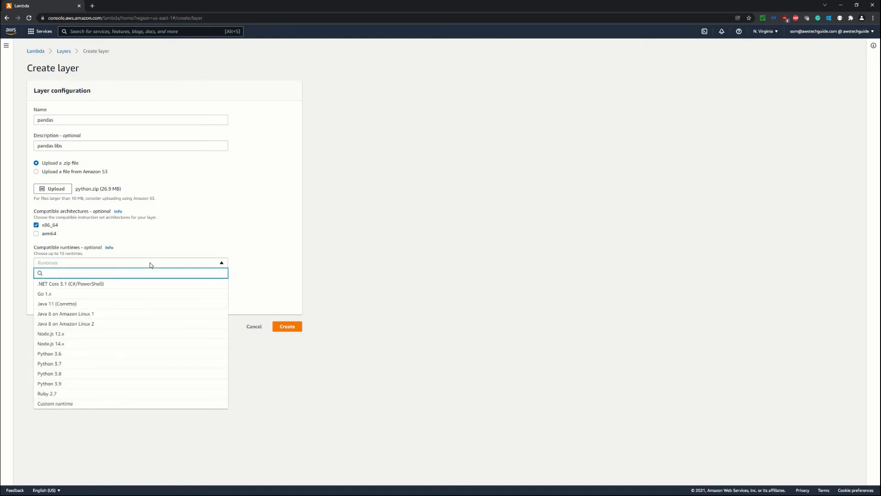
pyautogui.click(56, 384)
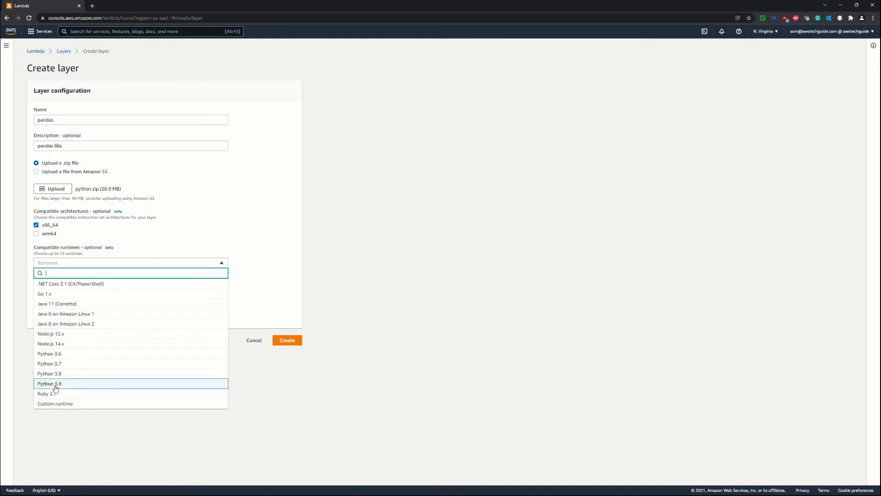
pyautogui.click(263, 267)
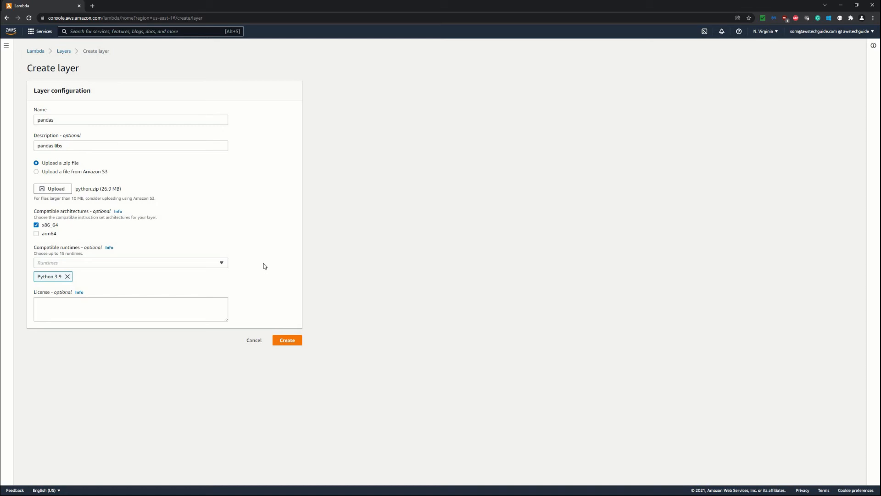
pyautogui.click(286, 342)
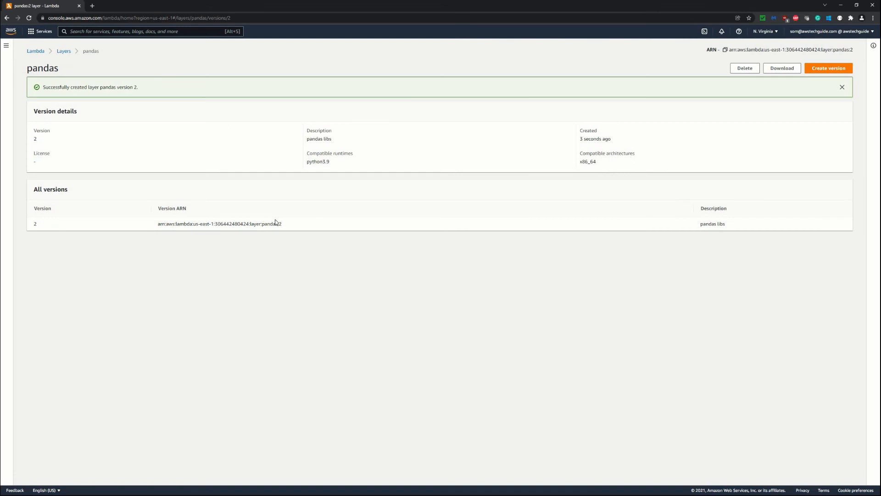
# Step: Return to the Lambda dashboard and open the pandas-test function from the functions list
pyautogui.click(35, 51)
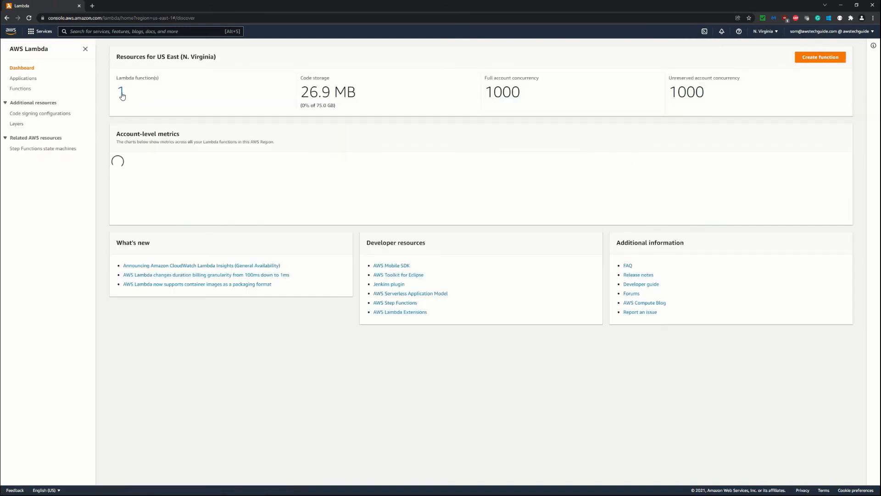
pyautogui.click(121, 93)
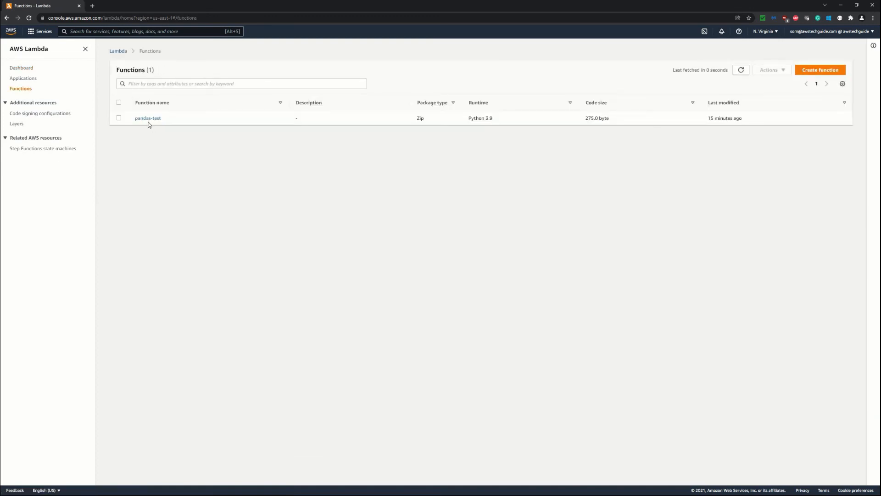
pyautogui.click(148, 120)
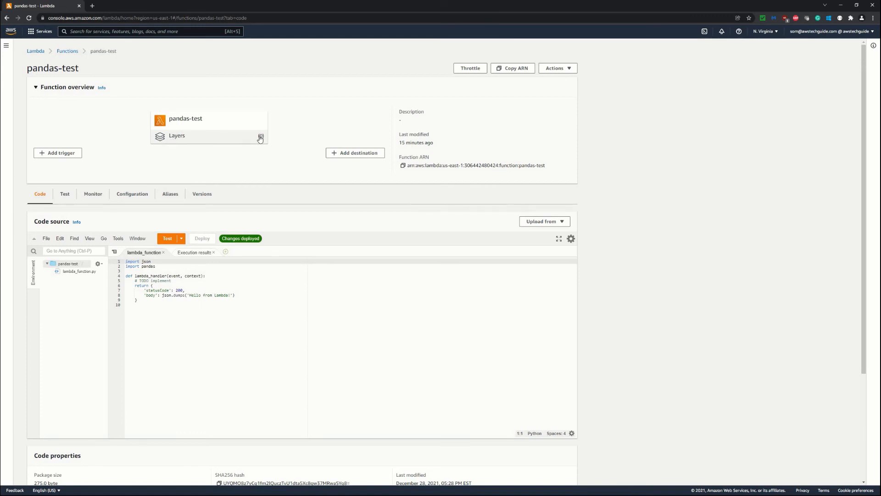
# Step: Switch to the slides to view the "Without Lambda layers" diagram, and return to the function page
pyautogui.scroll(-1, 260, 136)
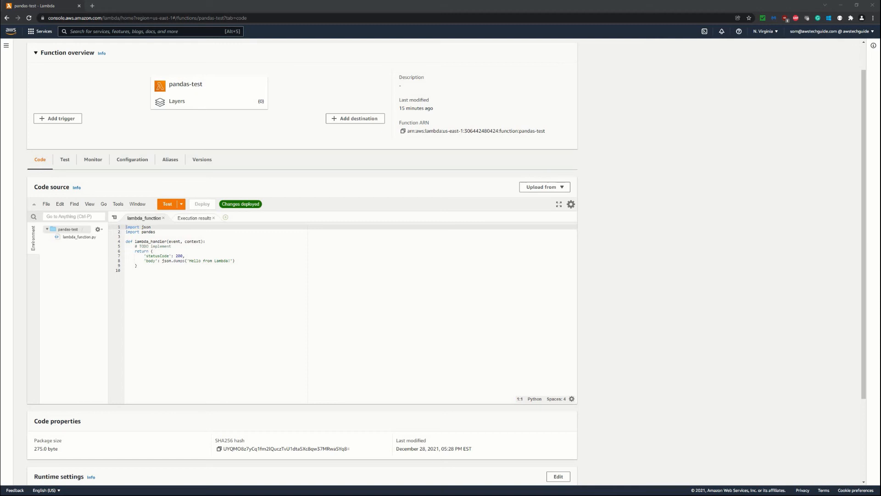
pyautogui.hotkey('alt', 'Tab')
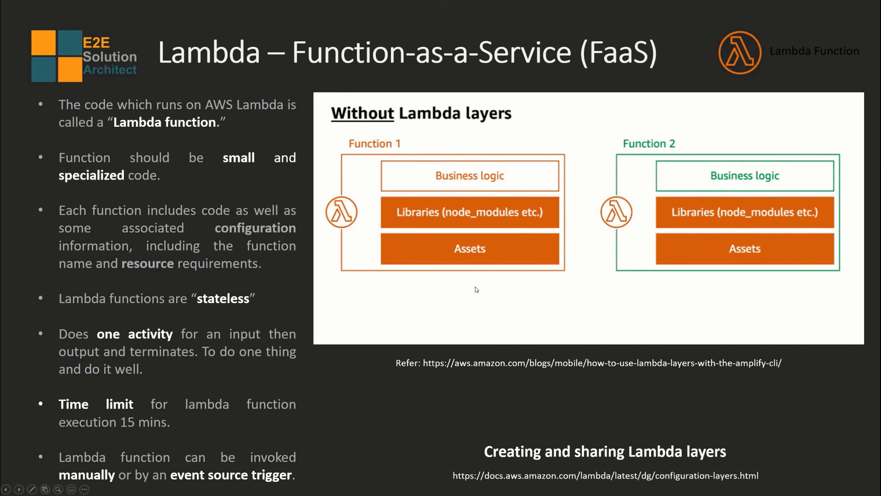
pyautogui.hotkey('alt', 'Tab')
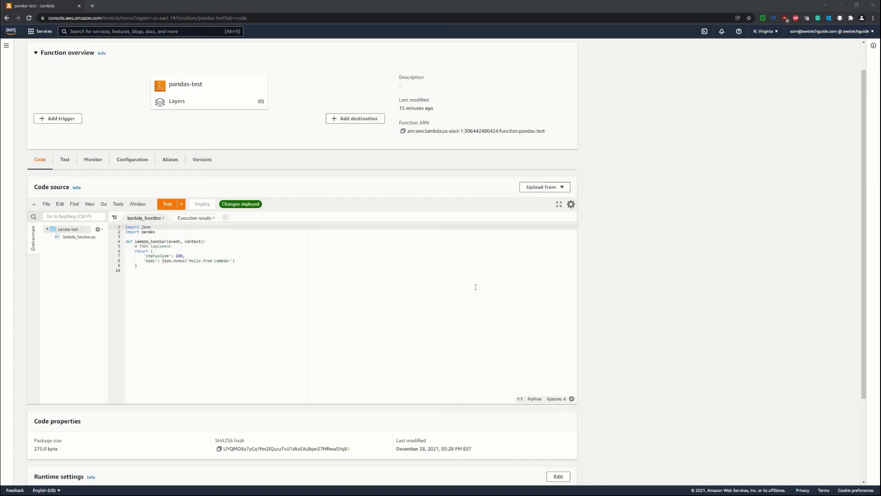
# Step: Start adding a layer in the Layers section of the pandas-test function
pyautogui.scroll(-2, 634, 359)
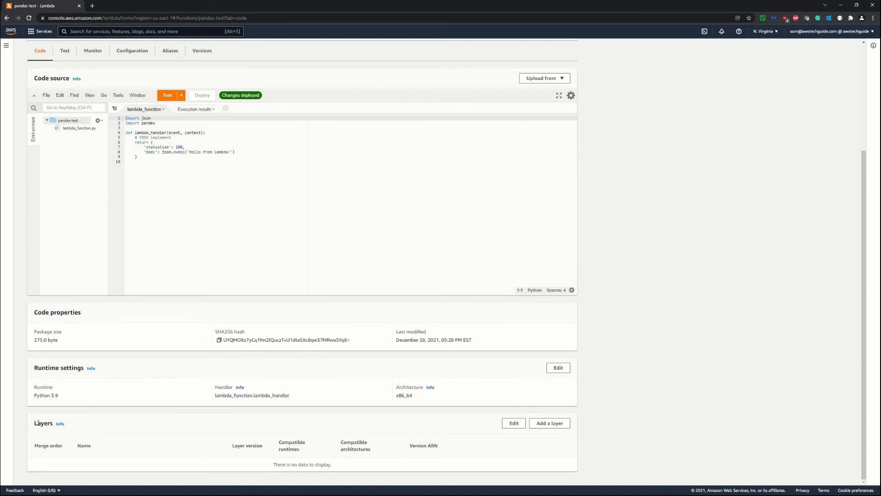
pyautogui.moveTo(47, 422); pyautogui.dragTo(38, 423)
pyautogui.click(551, 424)
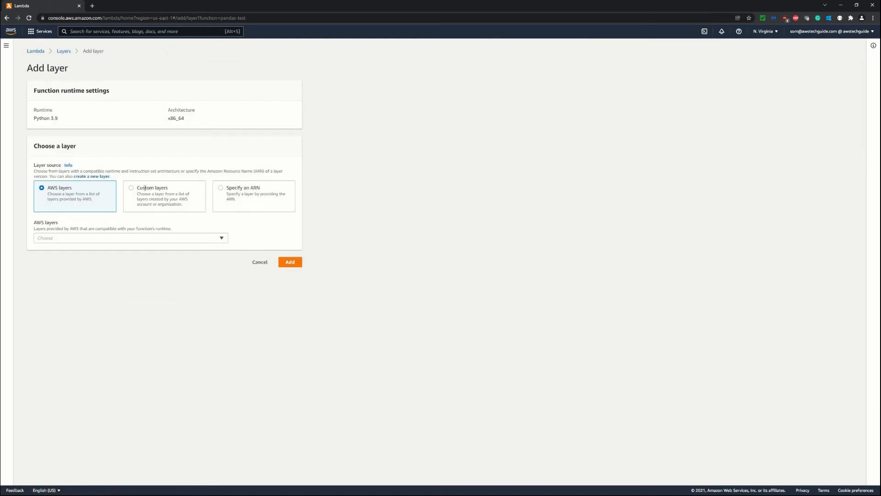
# Step: Compare the AWS layers, Custom layers and Specify an ARN sources, including the list of AWS-provided layers
pyautogui.click(152, 204)
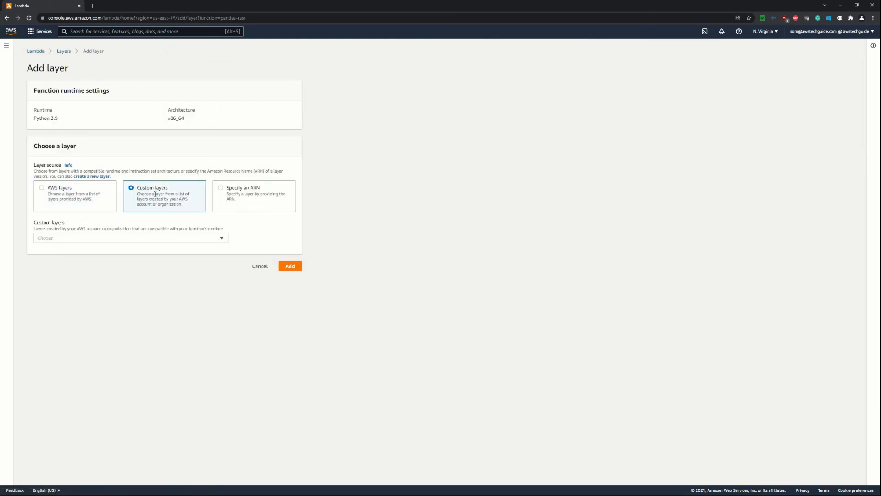
pyautogui.click(59, 190)
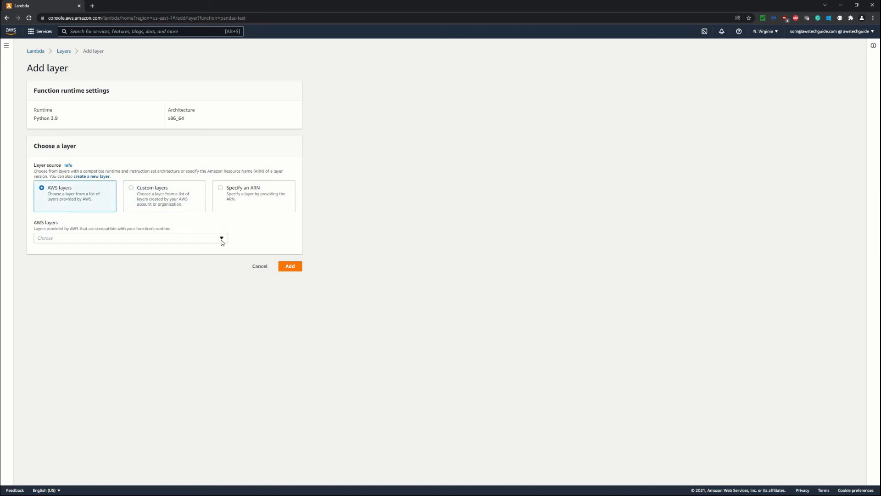
pyautogui.click(222, 239)
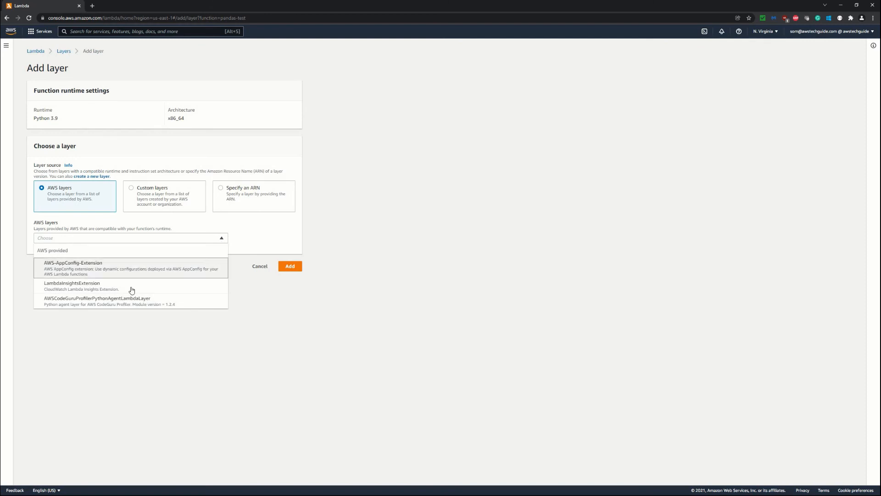
pyautogui.click(147, 189)
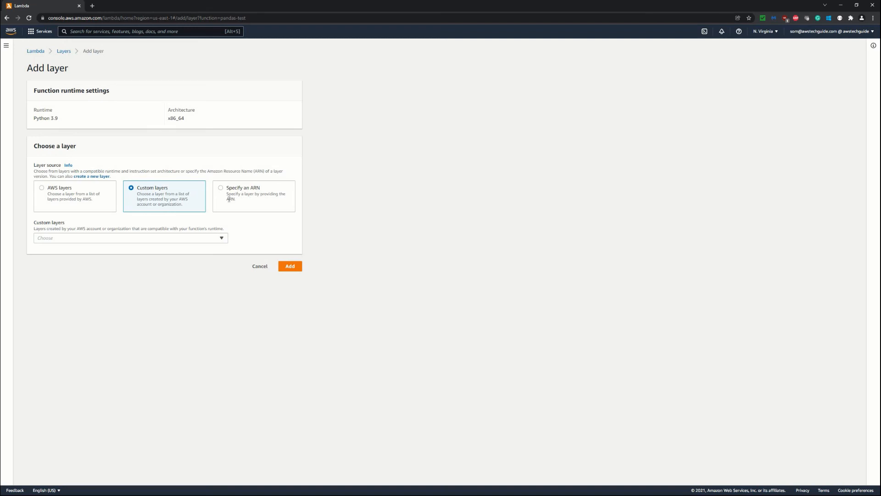
pyautogui.click(239, 202)
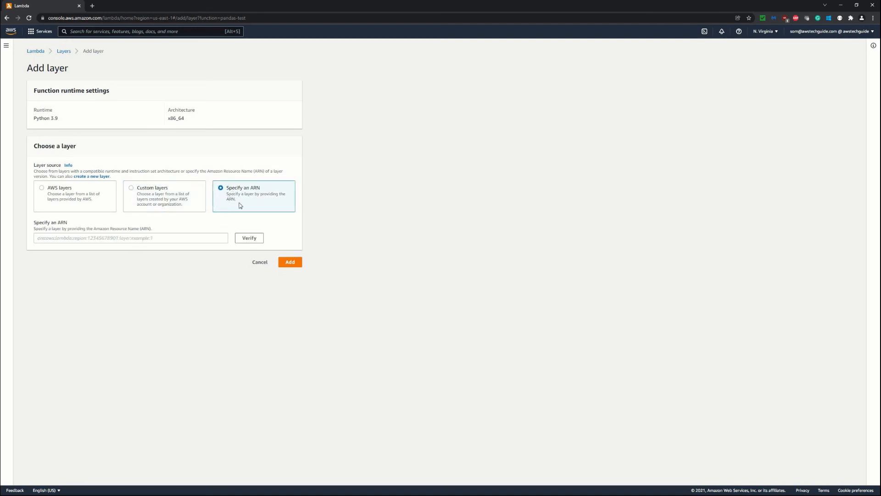
# Step: Add version 2 of the custom layer pandas to the pandas-test function
pyautogui.click(146, 193)
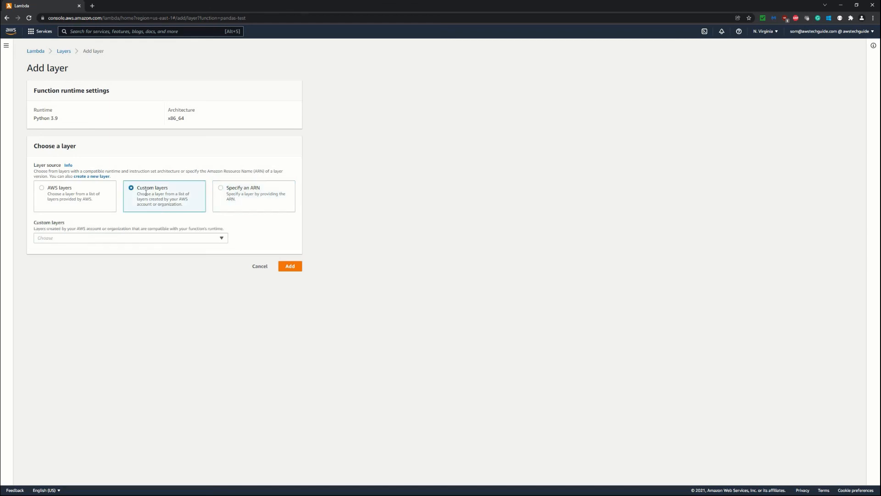
pyautogui.click(114, 238)
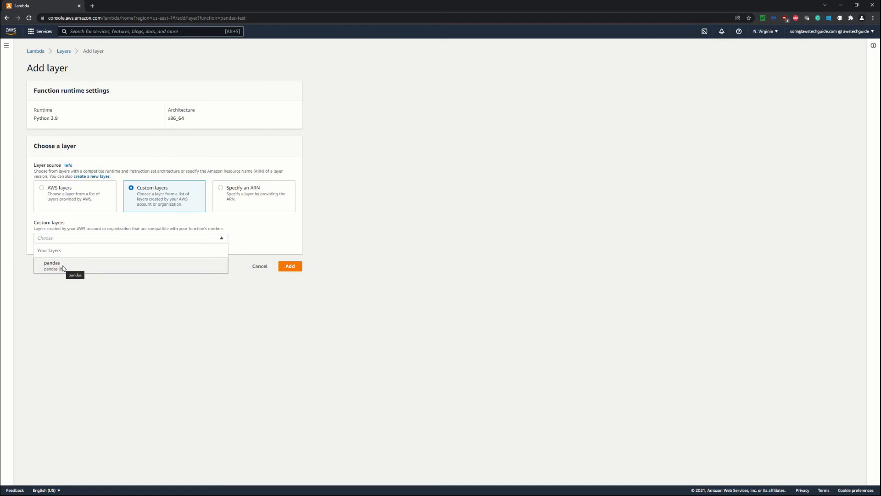
pyautogui.click(63, 268)
pyautogui.click(76, 260)
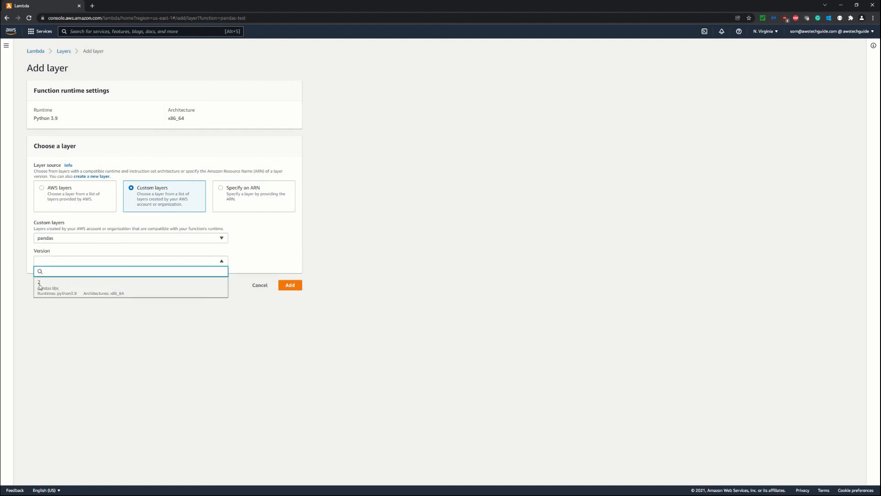
pyautogui.click(56, 286)
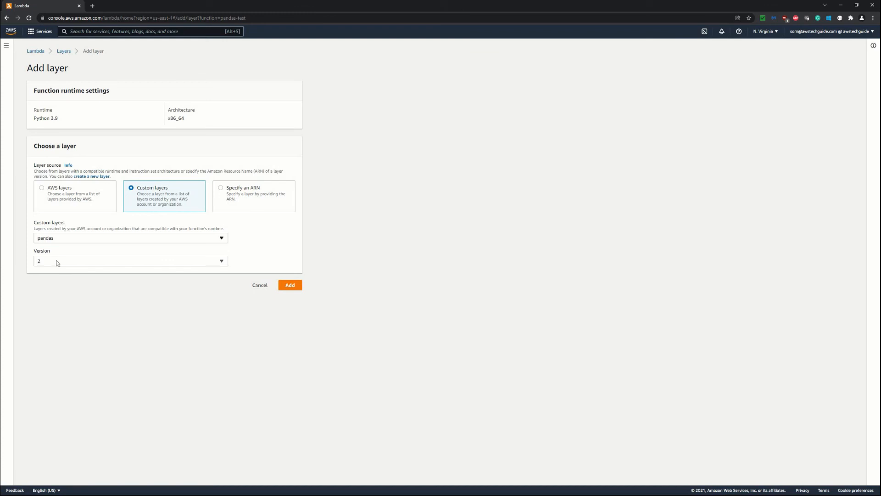
pyautogui.click(292, 286)
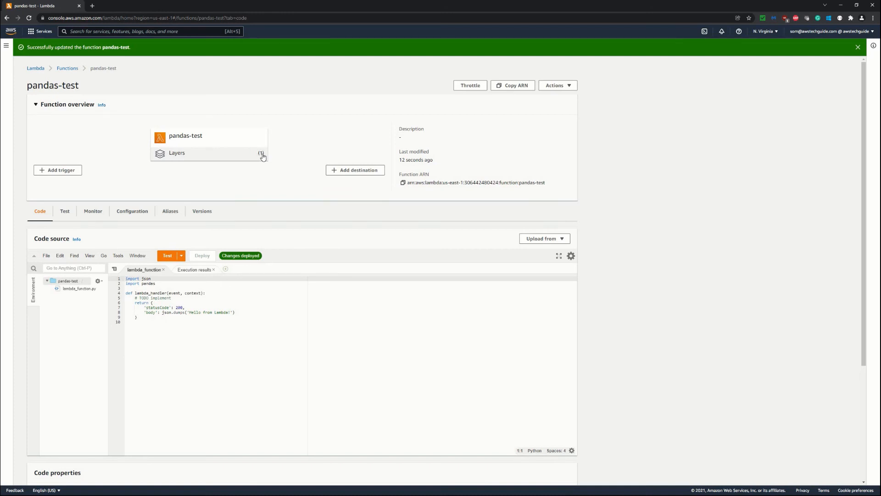
# Step: Check the pandas layer entry in the function's Layers section and run the test-pandas event against the function
pyautogui.scroll(-4, 268, 183)
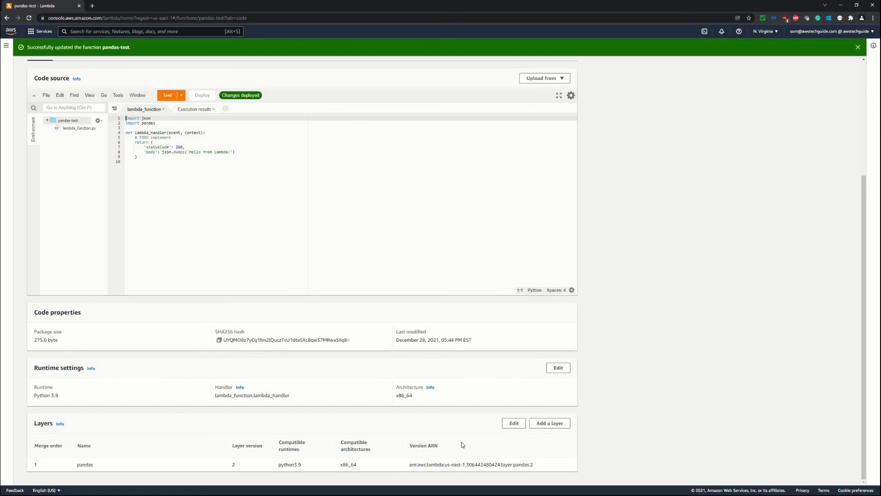
pyautogui.scroll(4, 371, 371)
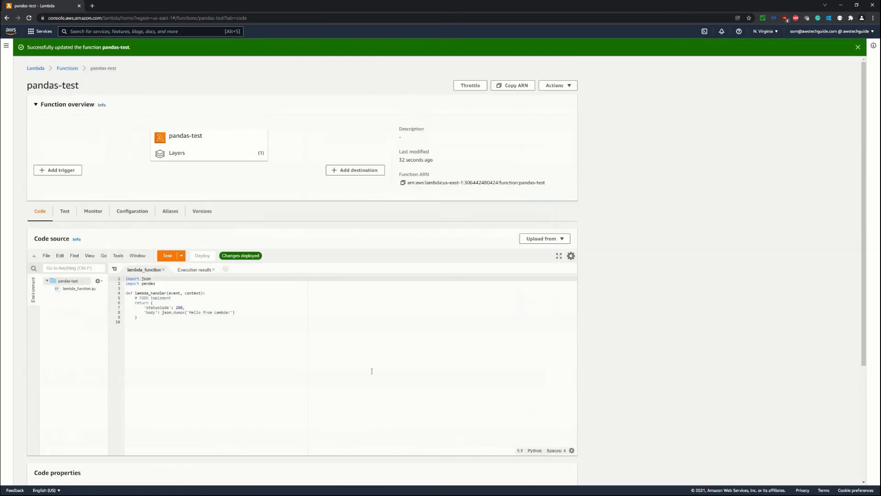
pyautogui.click(216, 305)
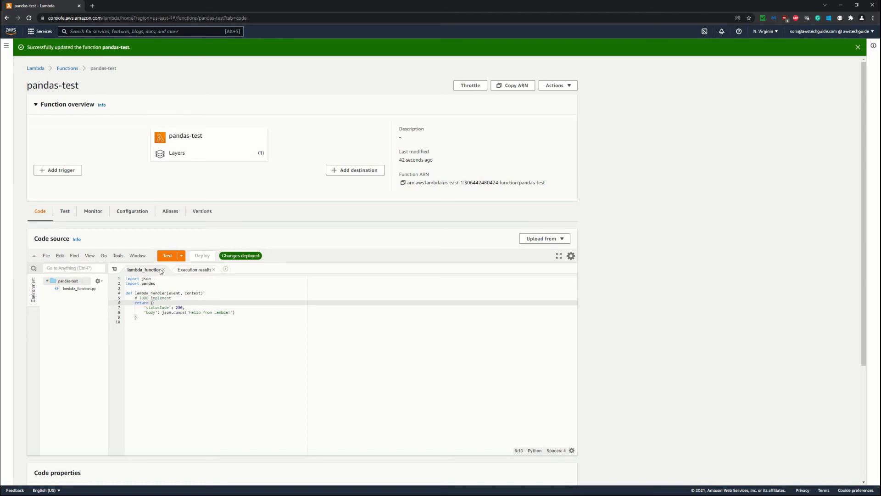
pyautogui.click(167, 256)
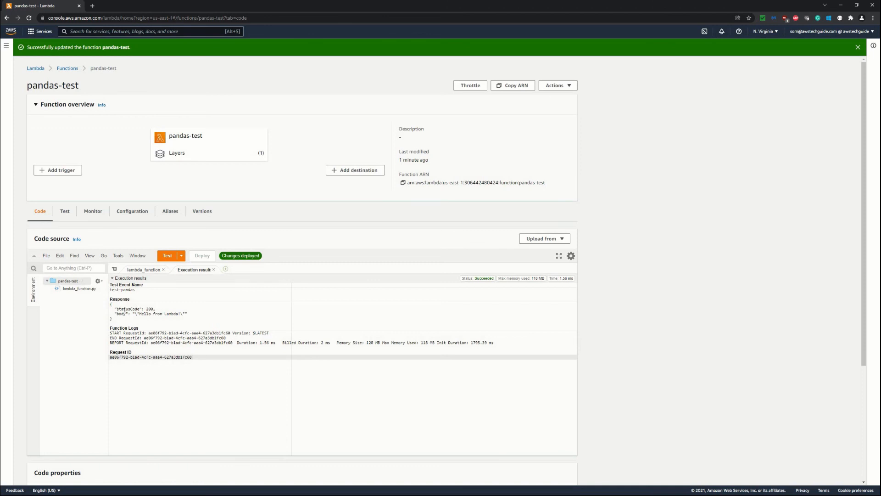
# Step: Return to the lambda_function code and change the pandas import to "import pandas as pd"
pyautogui.click(144, 269)
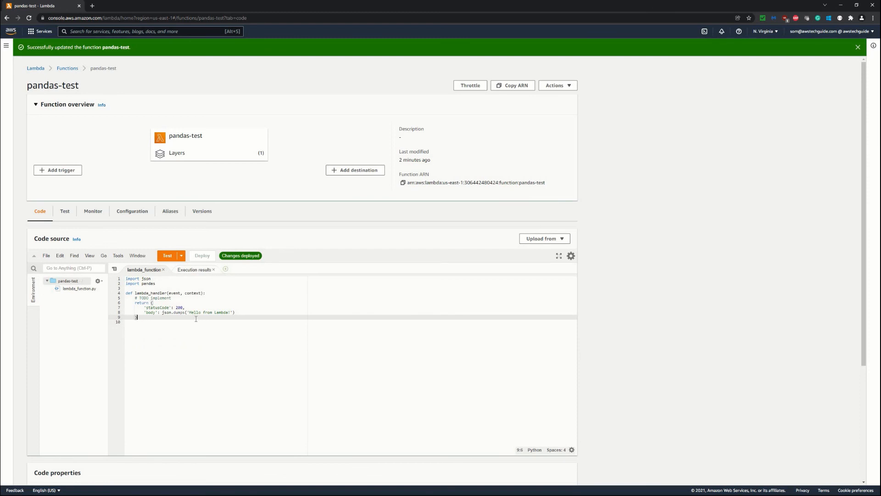
pyautogui.click(160, 284)
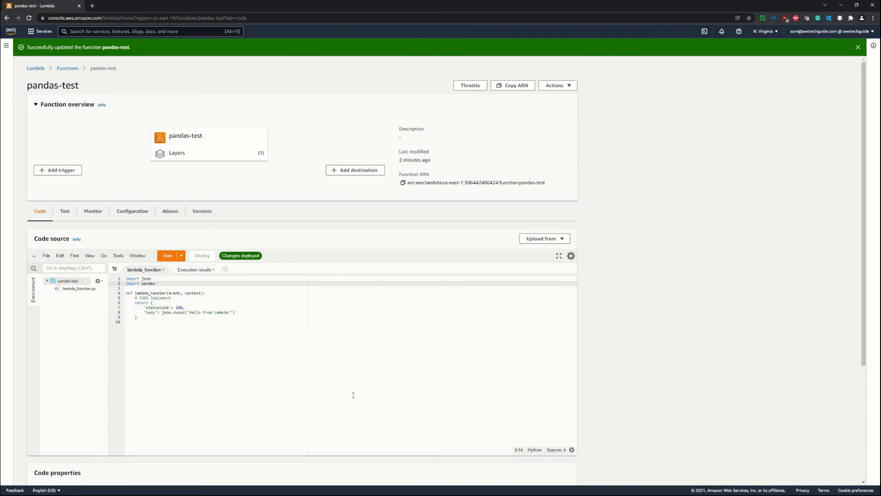
pyautogui.write('as pd')
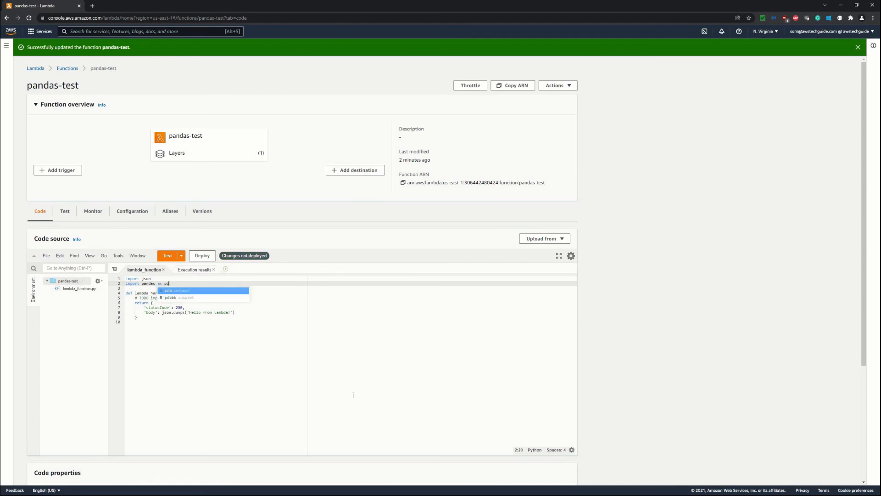
pyautogui.press('Left')
# Step: Remove the "# TODO implement" comment from lambda_handler, leaving blank lines above the return statement
pyautogui.press('Down')
pyautogui.press('Down')
pyautogui.press('Down')
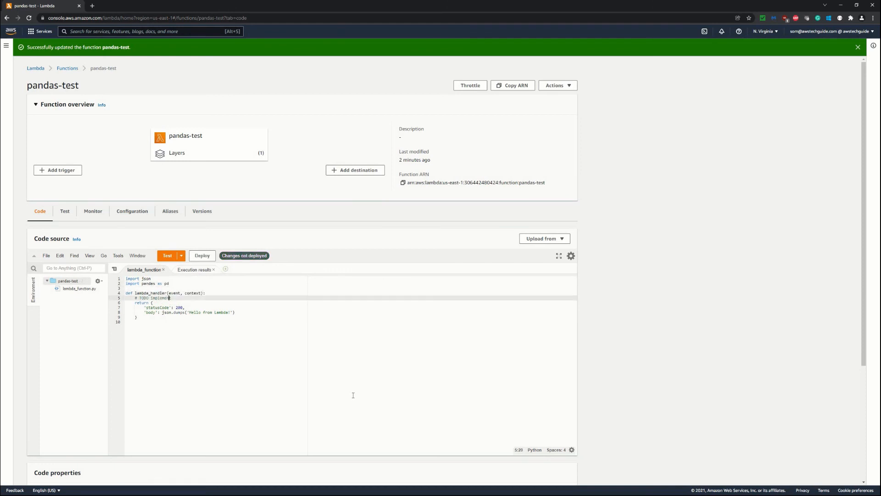
pyautogui.press('BackSpace')
pyautogui.press('BackSpace')
pyautogui.press('BackSpace')
pyautogui.press('BackSpace')
pyautogui.press('BackSpace')
pyautogui.press('BackSpace')
pyautogui.press('BackSpace')
pyautogui.press('BackSpace')
pyautogui.press('BackSpace')
pyautogui.press('BackSpace')
pyautogui.press('BackSpace')
pyautogui.press('BackSpace')
pyautogui.press('Return')
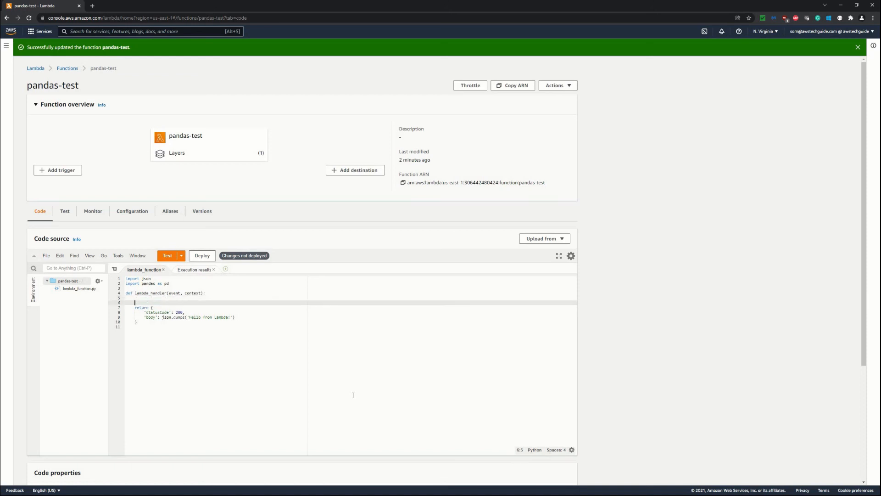
# Step: Define the list a = [5,6,7,8,9] as the first line inside lambda_handler
pyautogui.press('Up')
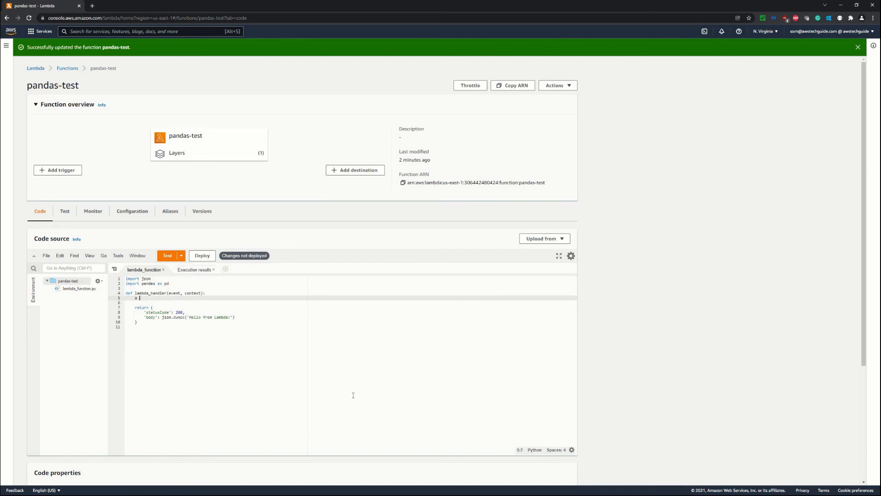
pyautogui.write('= ')
pyautogui.write('[]')
pyautogui.write('5,6,7,')
pyautogui.write('8,9')
pyautogui.press('Down')
pyautogui.press('Left')
pyautogui.press('Right')
pyautogui.press('Left')
pyautogui.press('Return')
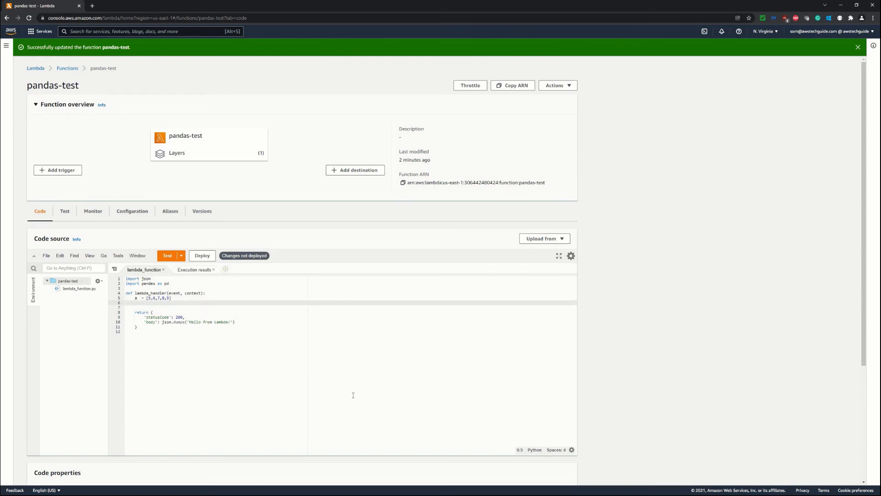
# Step: Create a pandas series from the list with "srs = pd.Series(a)" and print it with "print(srs)"
pyautogui.write('srs = pd.Series(a)')
pyautogui.press('Return')
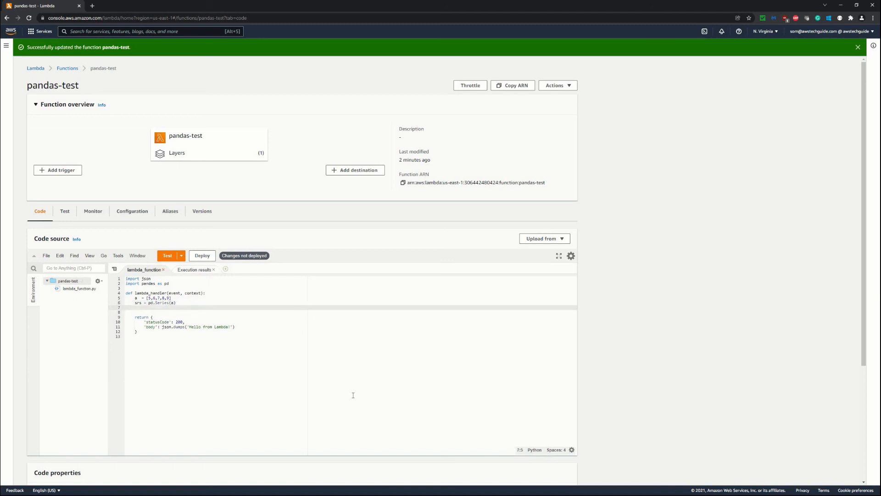
pyautogui.write('print(srs)')
pyautogui.click(189, 316)
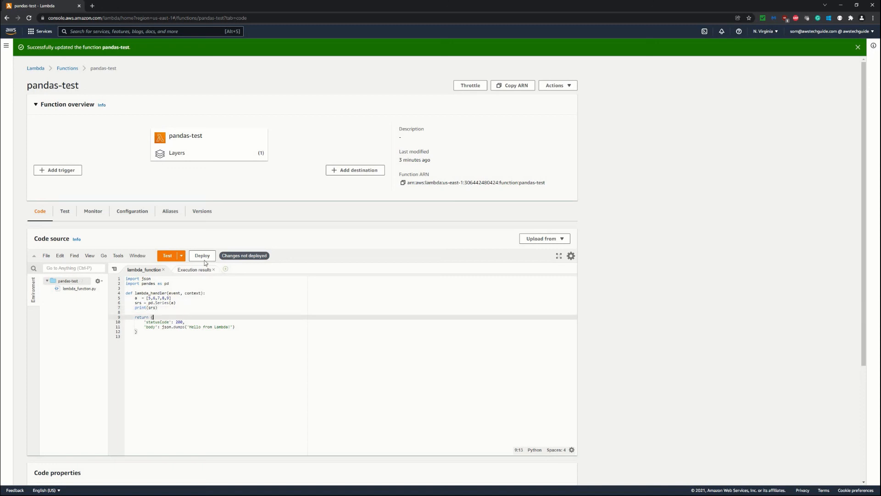
# Step: Deploy the code changes and run the test to examine the function logs, returning to the lambda_function code
pyautogui.click(202, 256)
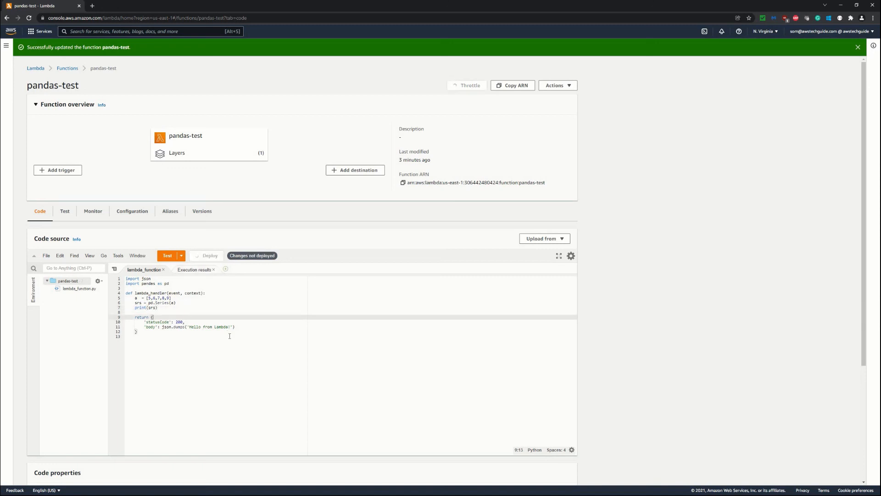
pyautogui.click(168, 257)
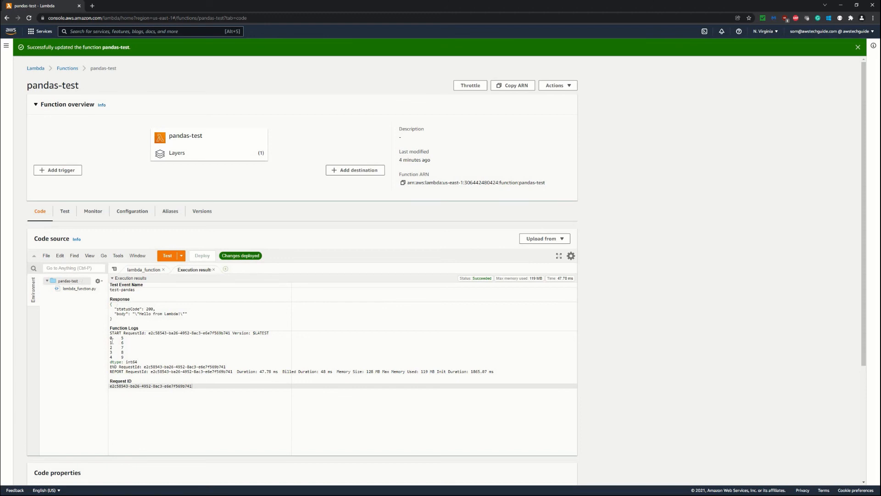
pyautogui.click(124, 352)
pyautogui.click(136, 271)
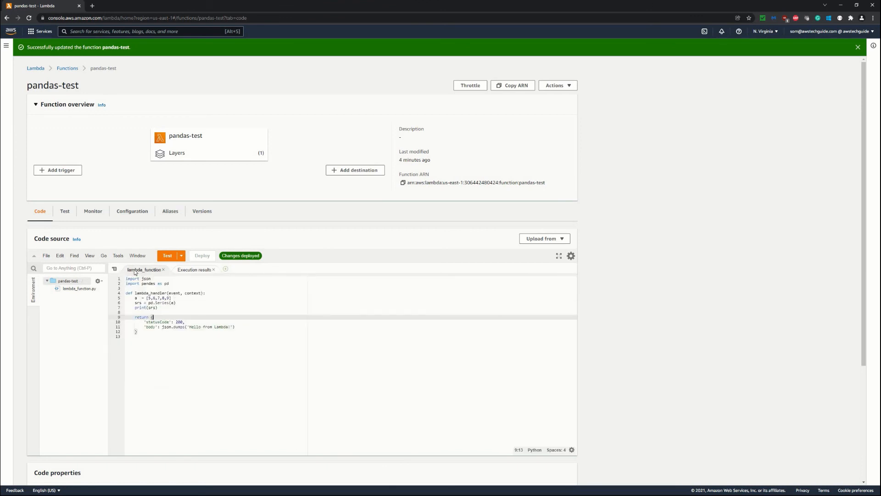
pyautogui.click(254, 330)
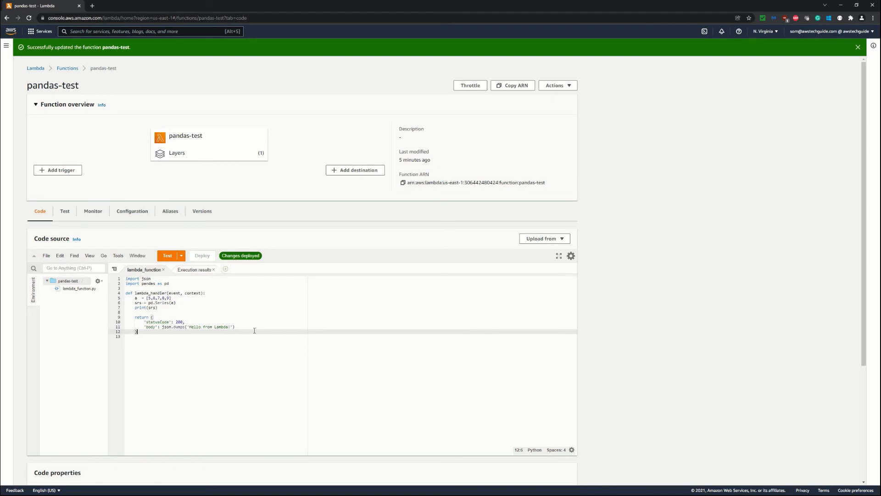